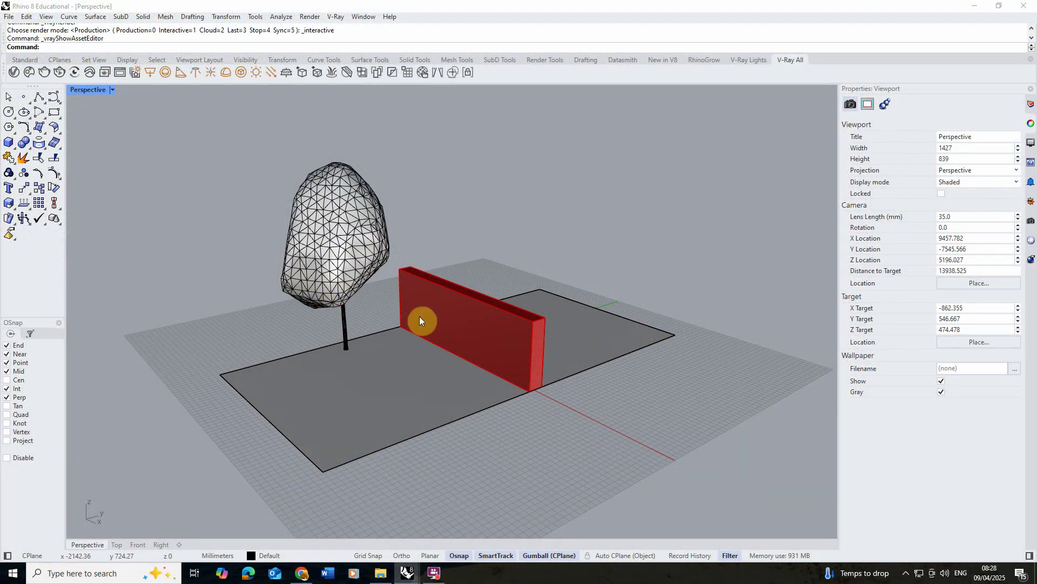
Step: Run an interactive V-Ray render from a closer, orbited Perspective view, then stop it
{"action": "left_click", "coordinate": [119, 75]}
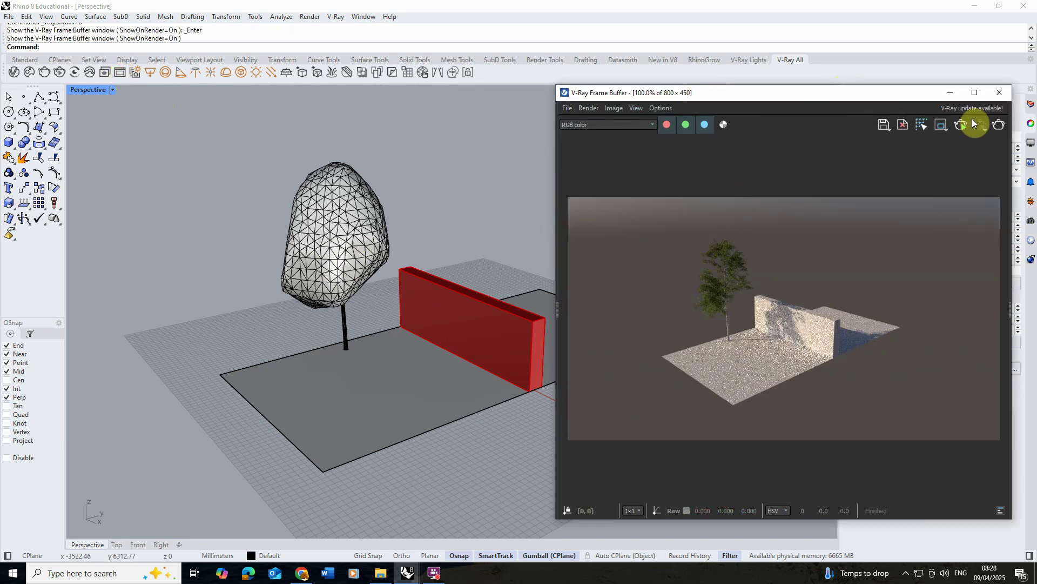
{"action": "left_click", "coordinate": [972, 122]}
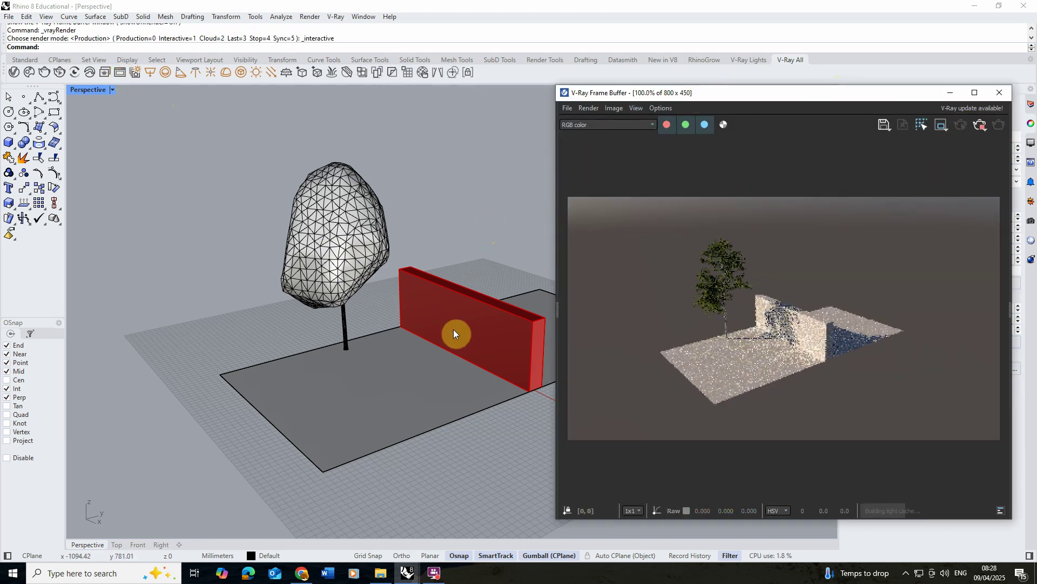
{"action": "scroll", "coordinate": [484, 354], "scroll_direction": "up", "scroll_amount": 5}
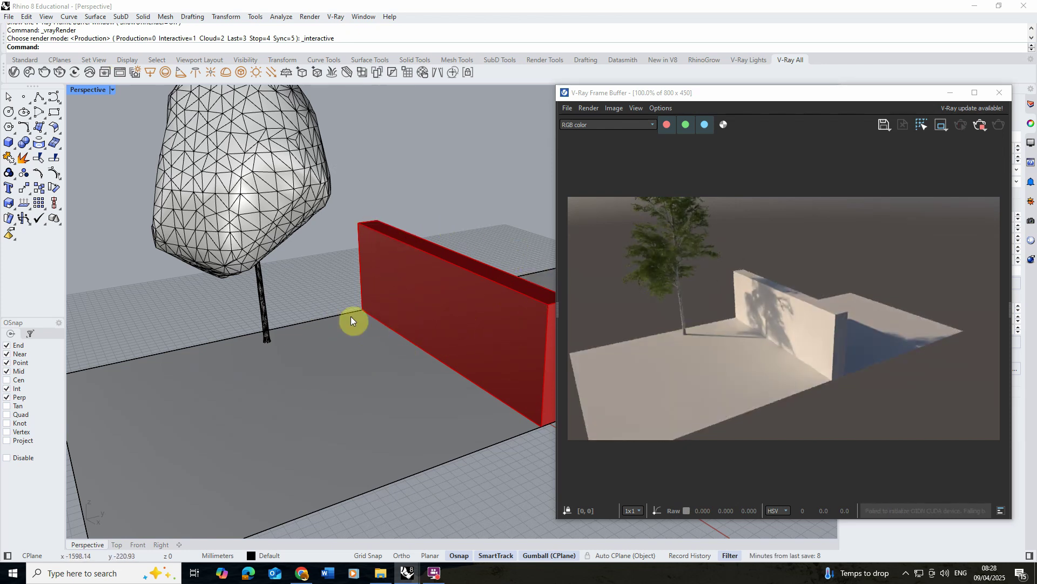
{"action": "right_click_drag", "start_coordinate": [352, 320], "coordinate": [426, 280]}
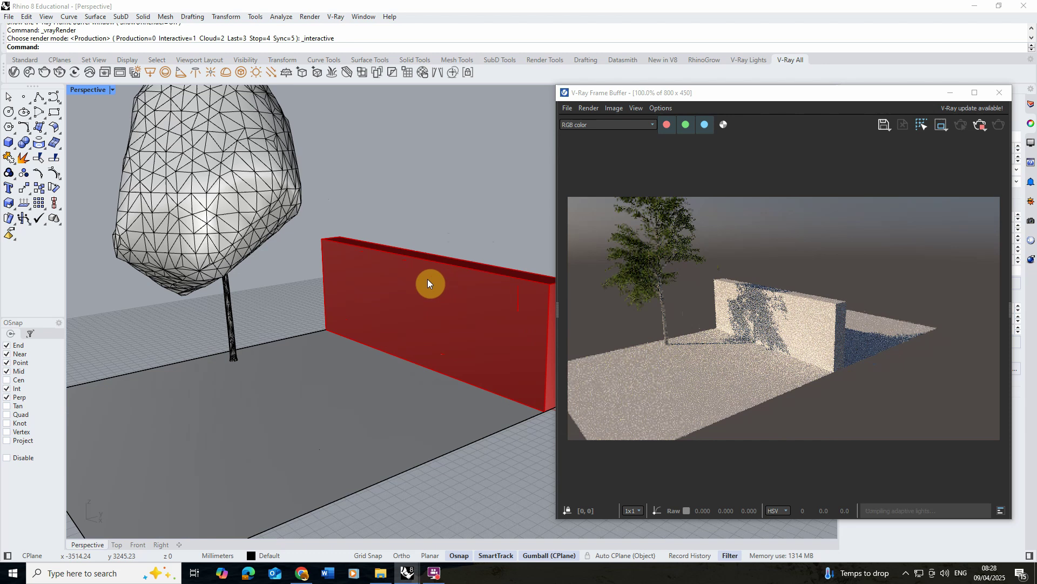
{"action": "left_click", "coordinate": [977, 126]}
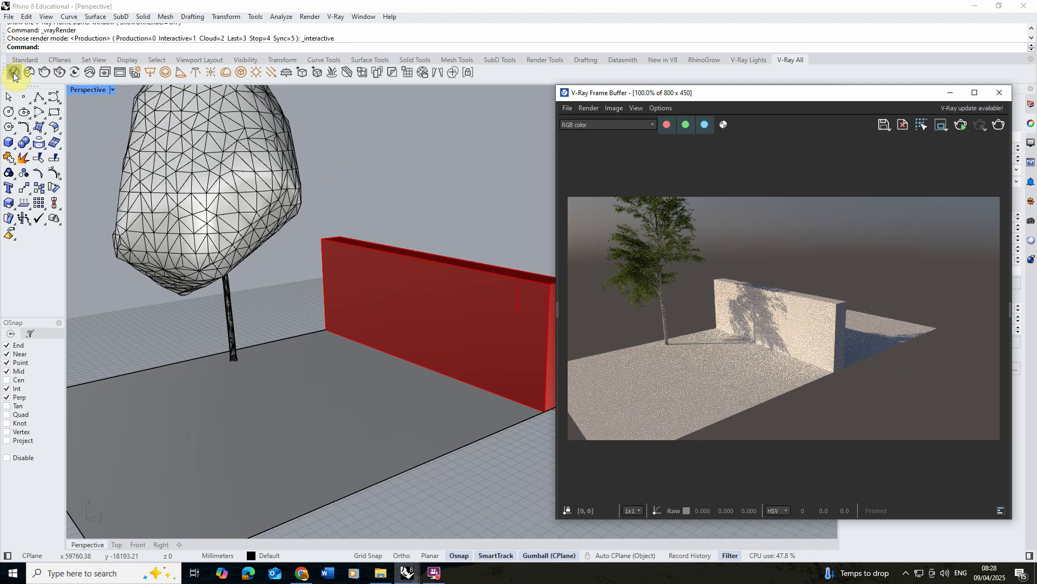
Step: Open the V-Ray Asset Editor from the V-Ray menu and move it aside
{"action": "left_click", "coordinate": [335, 16]}
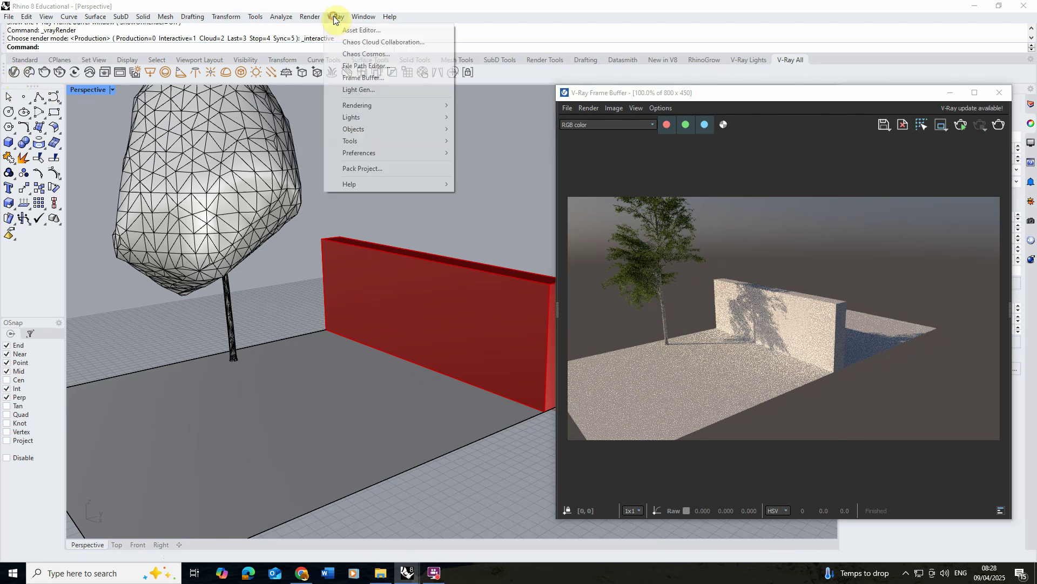
{"action": "left_click", "coordinate": [361, 30]}
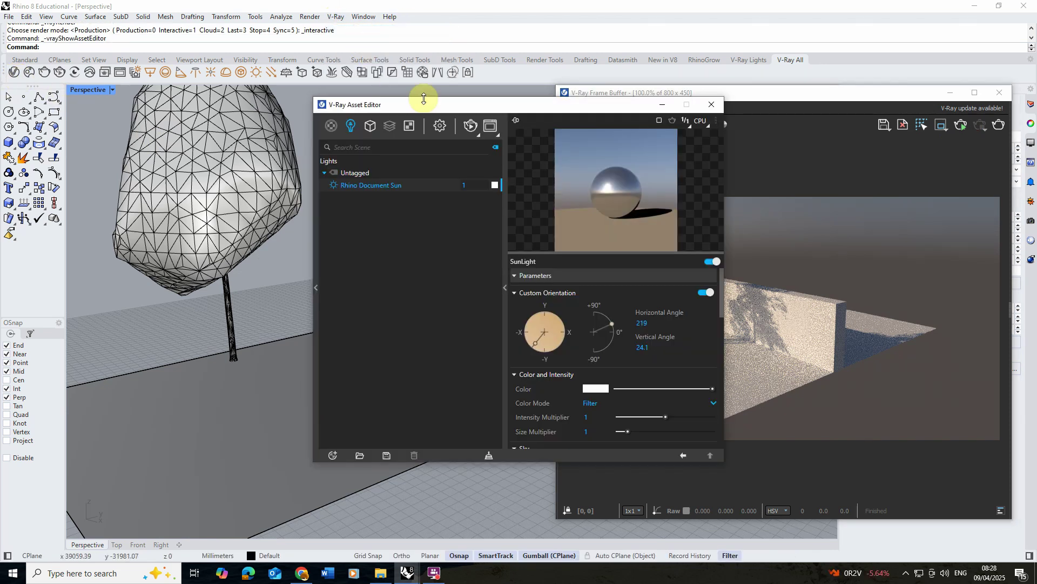
{"action": "left_click_drag", "start_coordinate": [462, 106], "coordinate": [234, 96]}
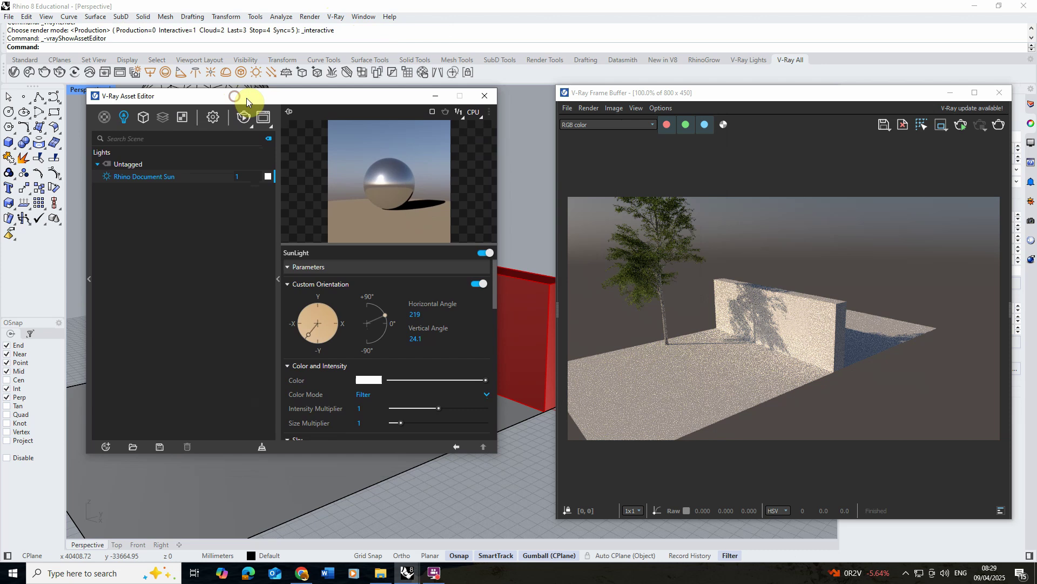
Step: Create a new Generic material and name it Rock
{"action": "left_click", "coordinate": [105, 447]}
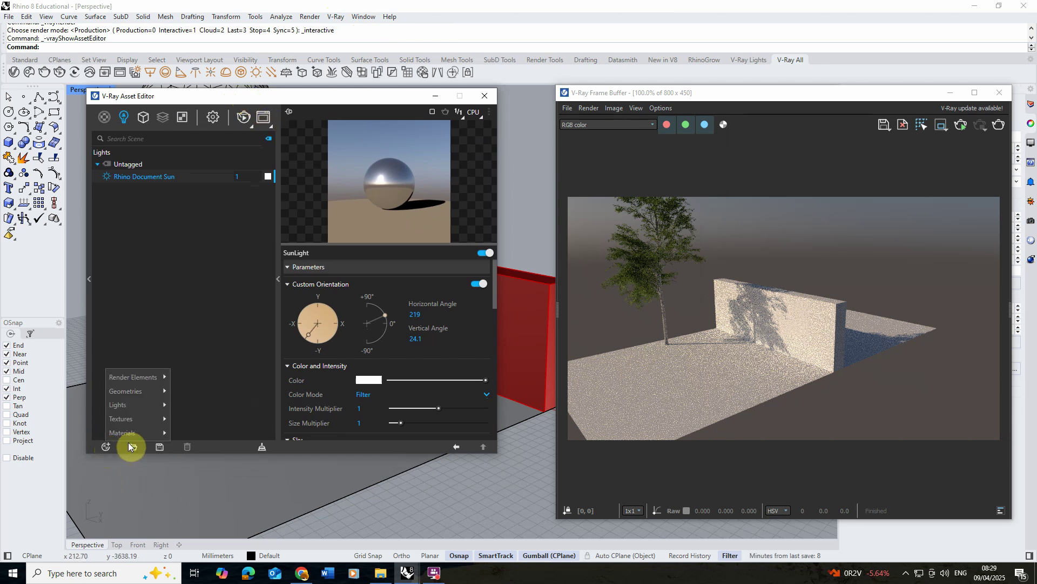
{"action": "mouse_move", "coordinate": [157, 433]}
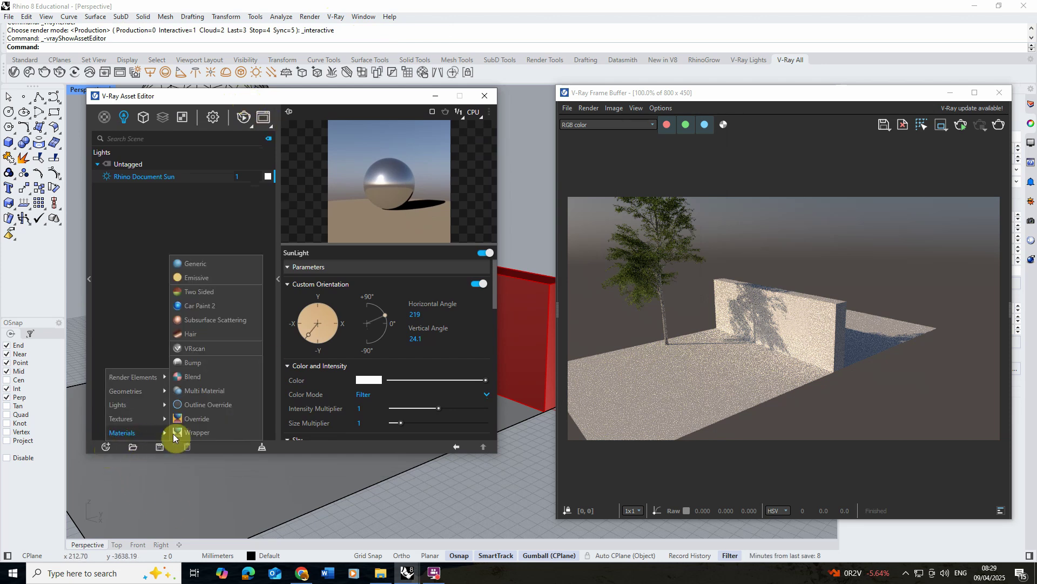
{"action": "left_click", "coordinate": [209, 263]}
{"action": "left_click", "coordinate": [132, 177]}
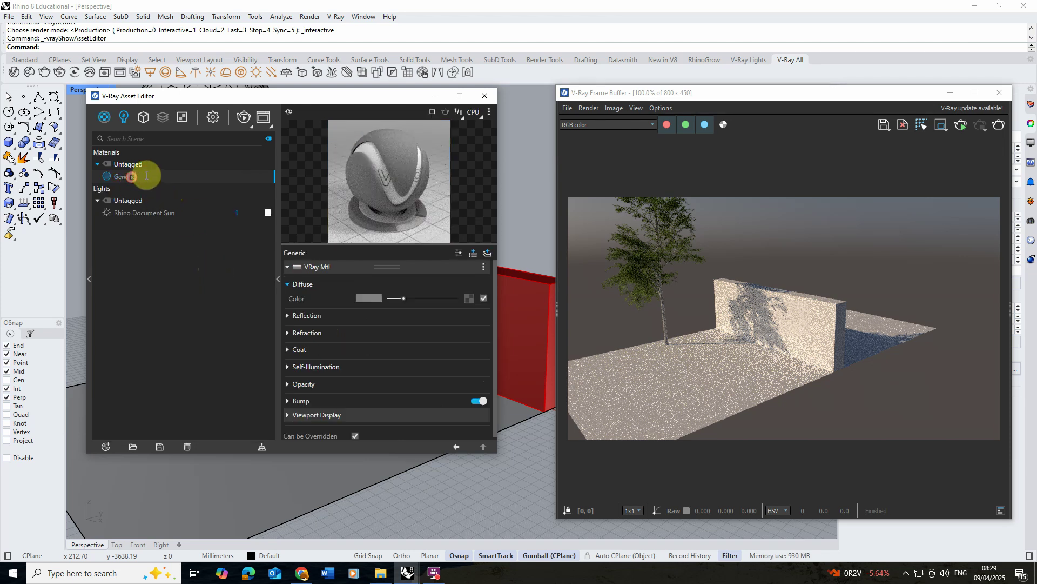
{"action": "type", "text": "Roc"}
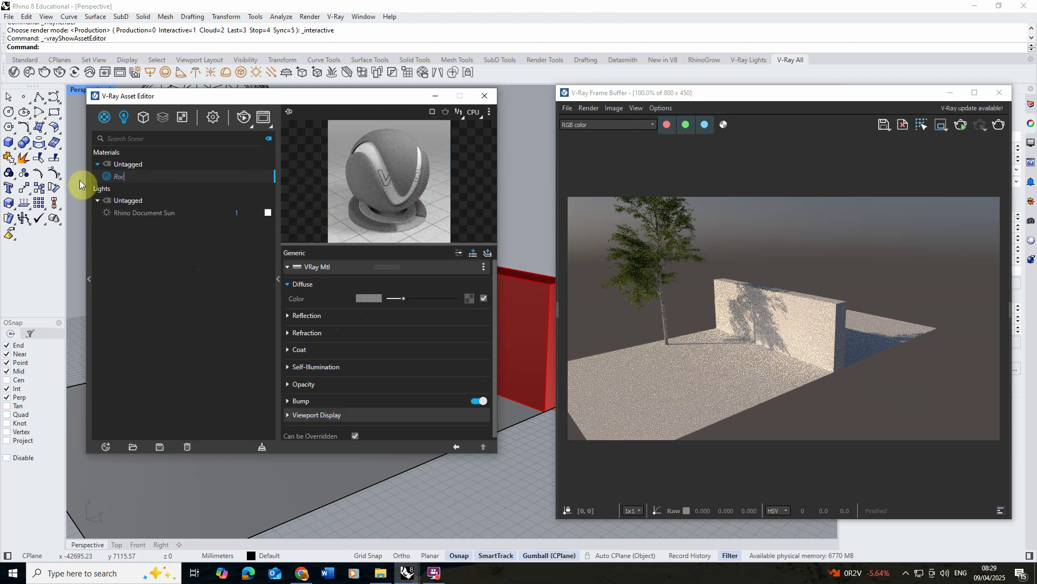
{"action": "type", "text": "k"}
{"action": "key", "text": "Return"}
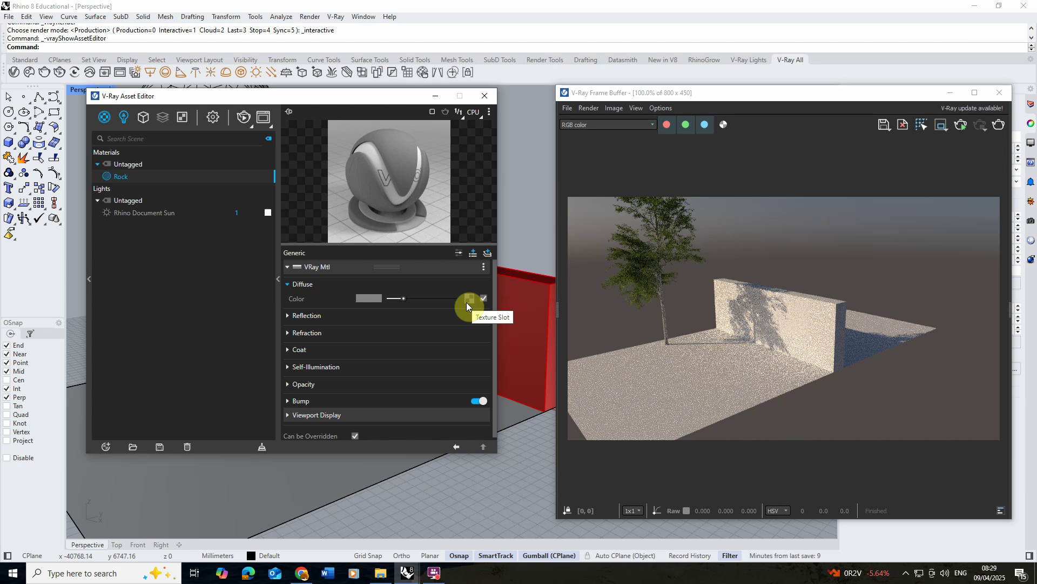
Step: Review the Rabdentse Ruins Wall texture page on Poly Haven, then minimize Chrome
{"action": "left_click", "coordinate": [303, 576]}
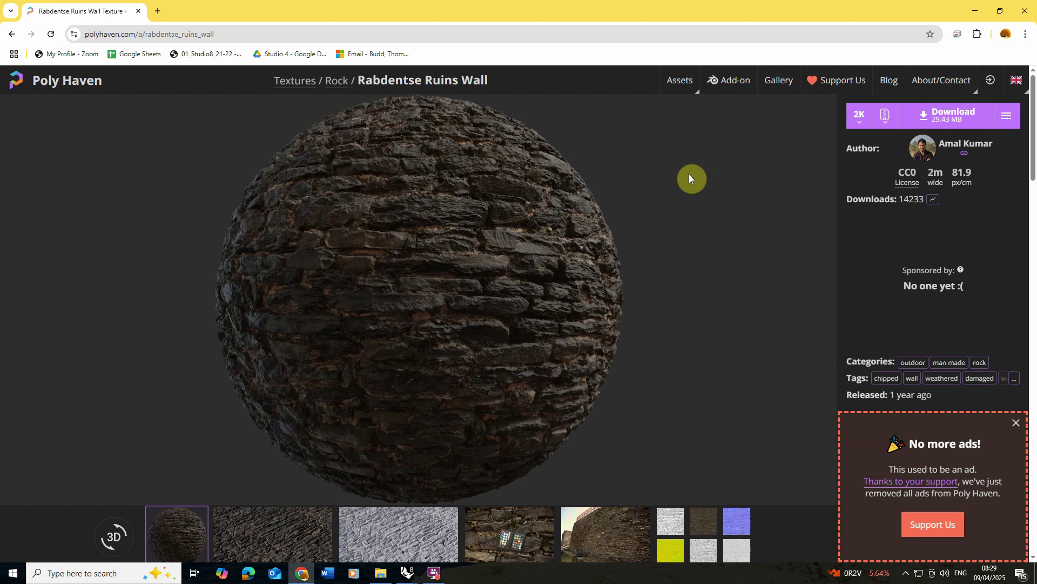
{"action": "left_click", "coordinate": [967, 12]}
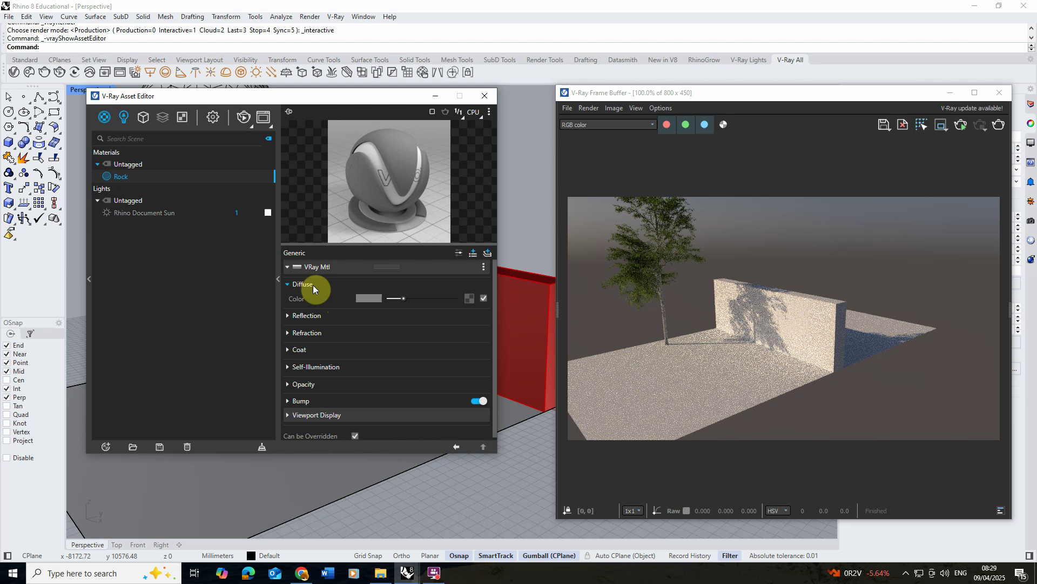
Step: Load rabdentse_ruins_wall_diff_2k as a Bitmap texture in Rock's Diffuse Color slot
{"action": "left_click", "coordinate": [278, 279]}
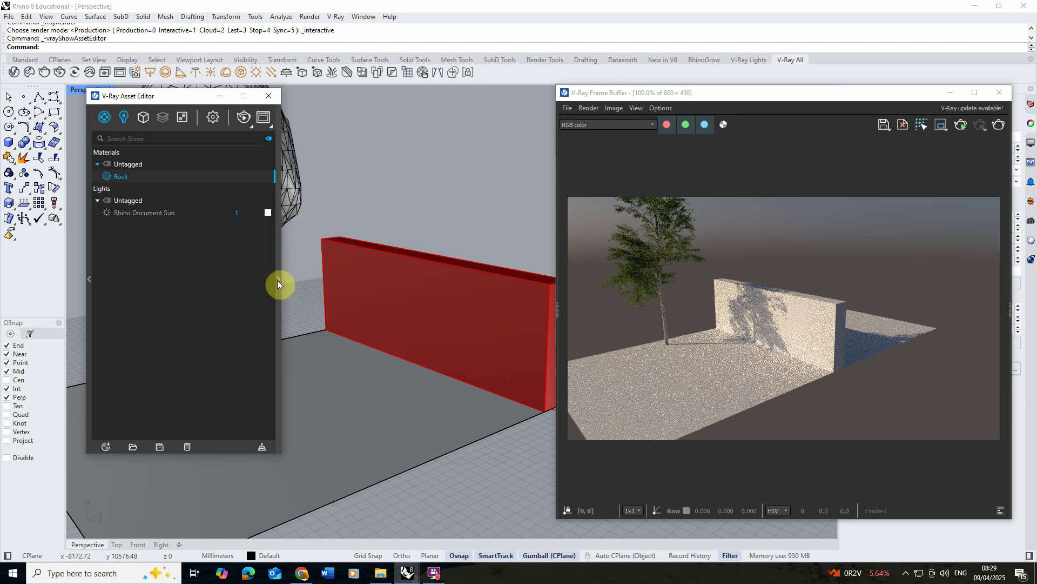
{"action": "left_click", "coordinate": [277, 280]}
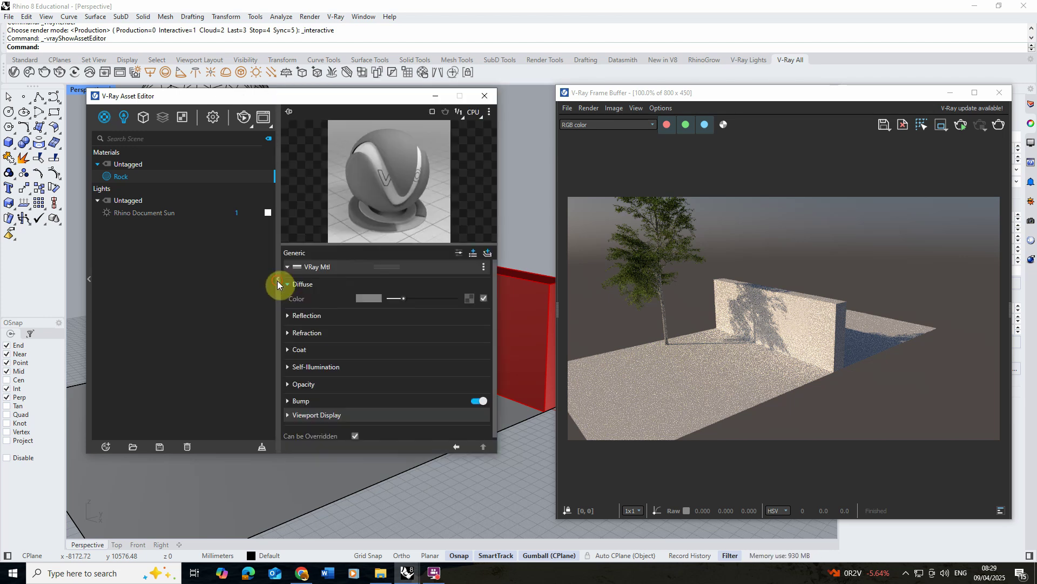
{"action": "left_click", "coordinate": [468, 297]}
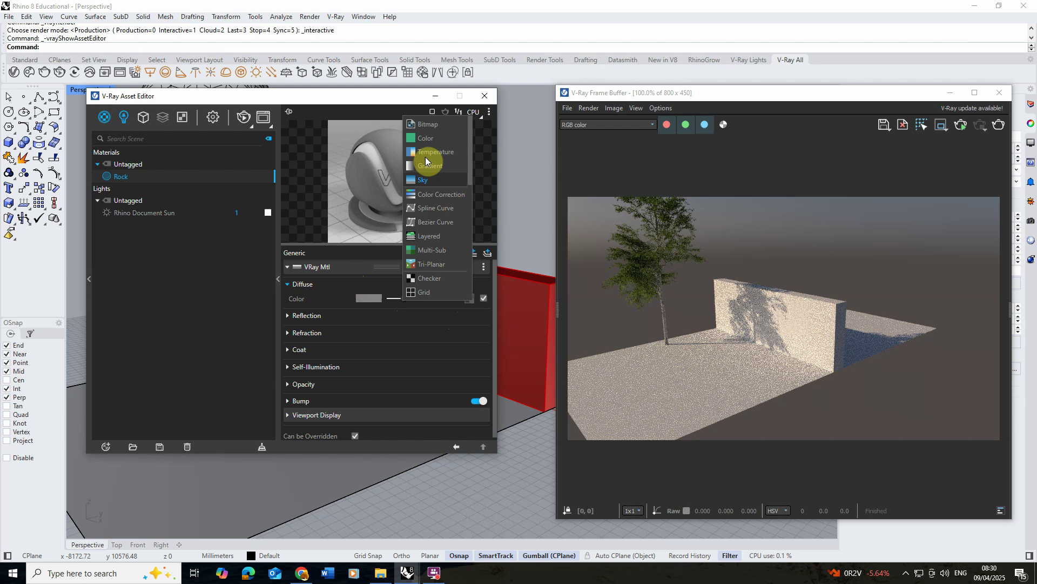
{"action": "left_click", "coordinate": [432, 125]}
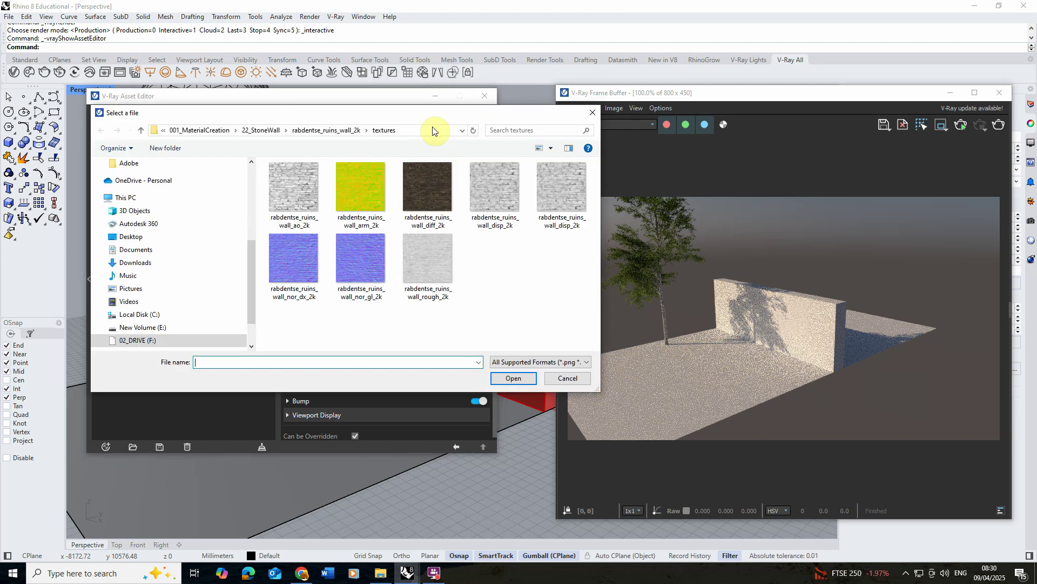
{"action": "left_click", "coordinate": [432, 193]}
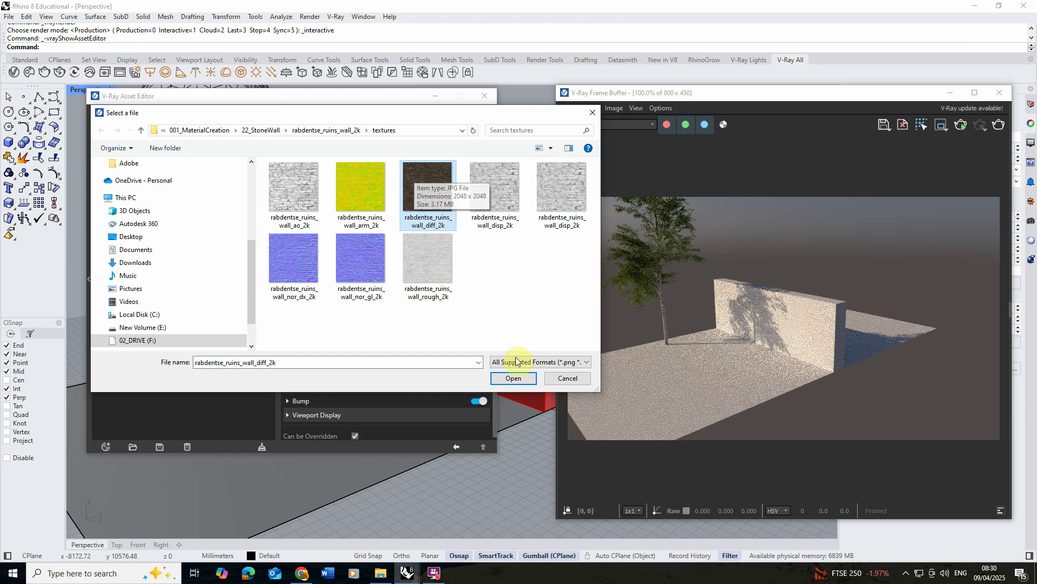
{"action": "left_click", "coordinate": [512, 378]}
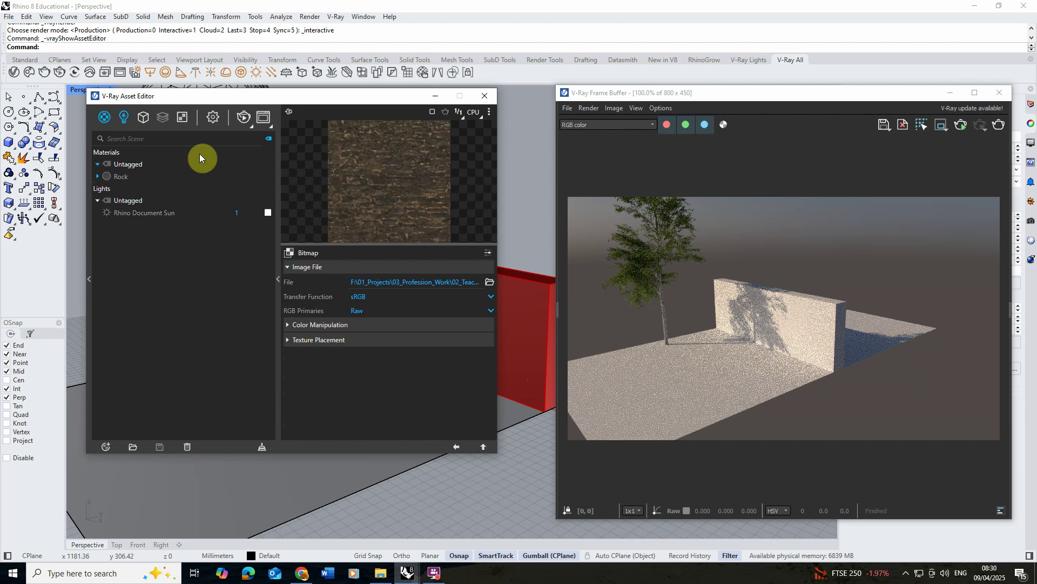
Step: Return to Rock's settings, shift the Asset Editor left and minimize the frame buffer
{"action": "left_click", "coordinate": [460, 447]}
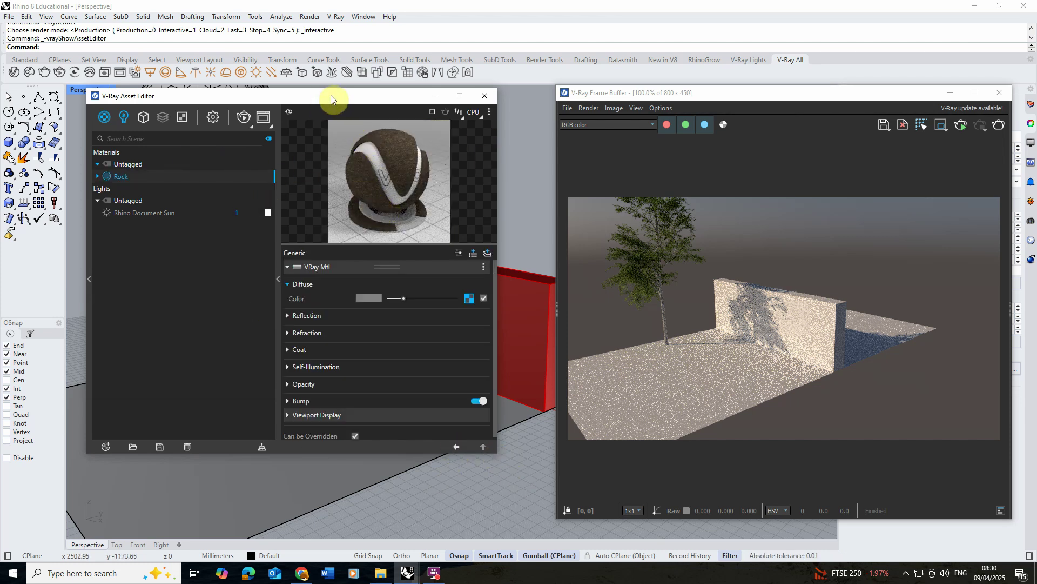
{"action": "left_click_drag", "start_coordinate": [331, 95], "coordinate": [271, 97]}
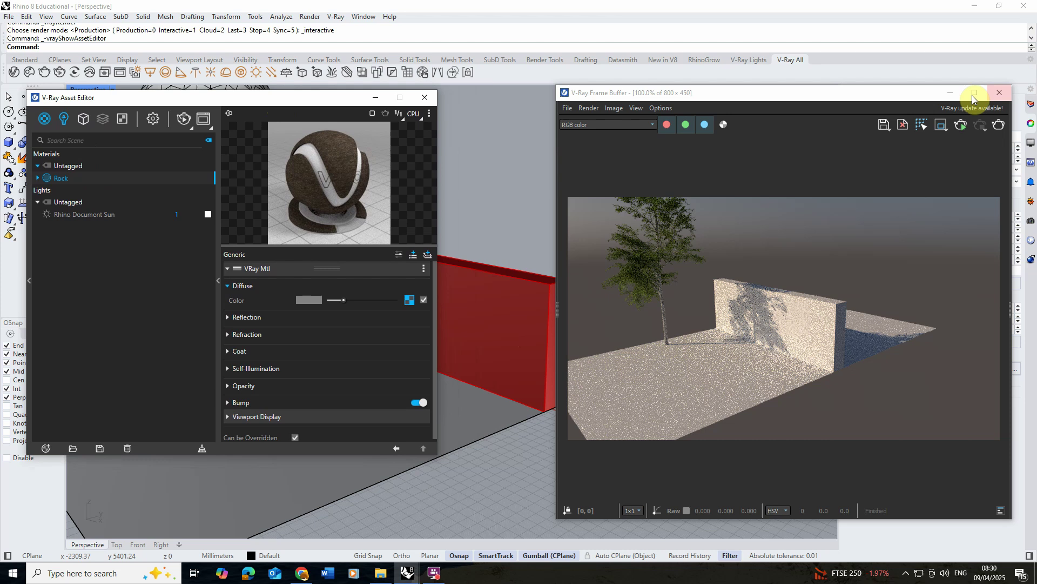
{"action": "left_click", "coordinate": [950, 92]}
Step: Select the red wall and apply the Rock material to it
{"action": "right_click_drag", "start_coordinate": [447, 243], "coordinate": [687, 283]}
{"action": "scroll", "coordinate": [559, 284], "scroll_direction": "up", "scroll_amount": 3}
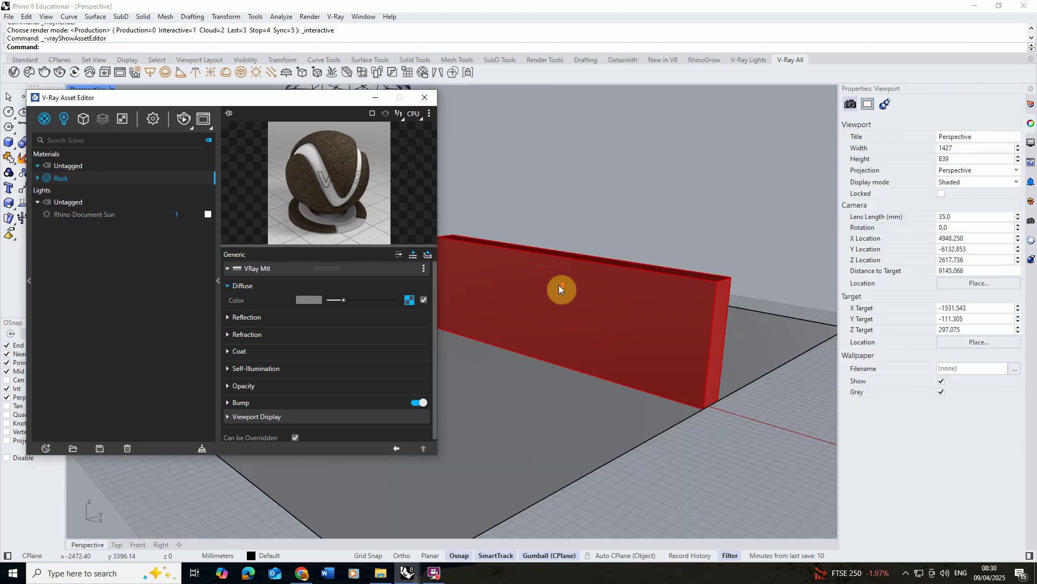
{"action": "left_click", "coordinate": [559, 284]}
{"action": "right_click", "coordinate": [86, 181]}
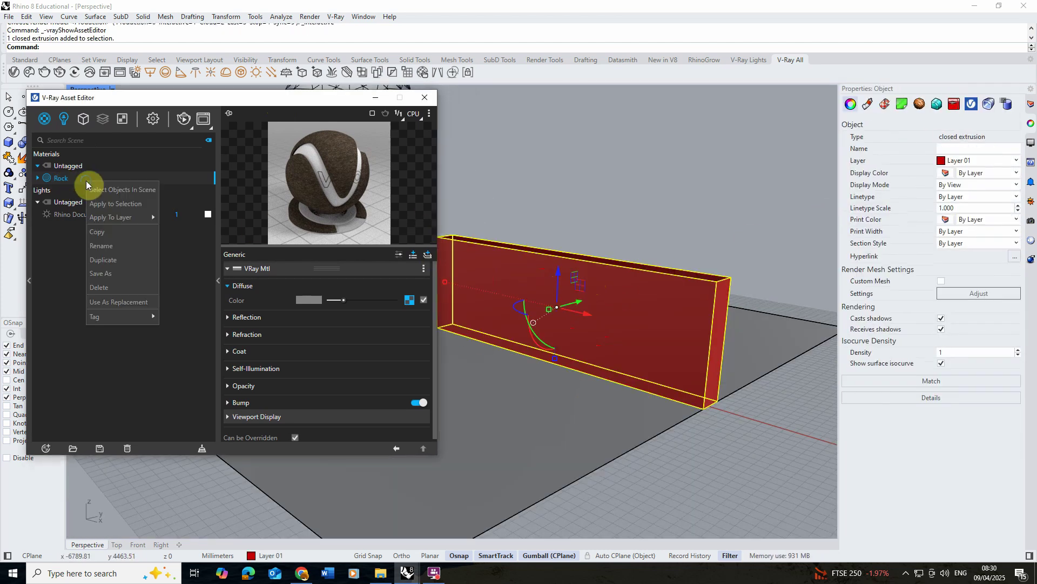
{"action": "left_click", "coordinate": [118, 203]}
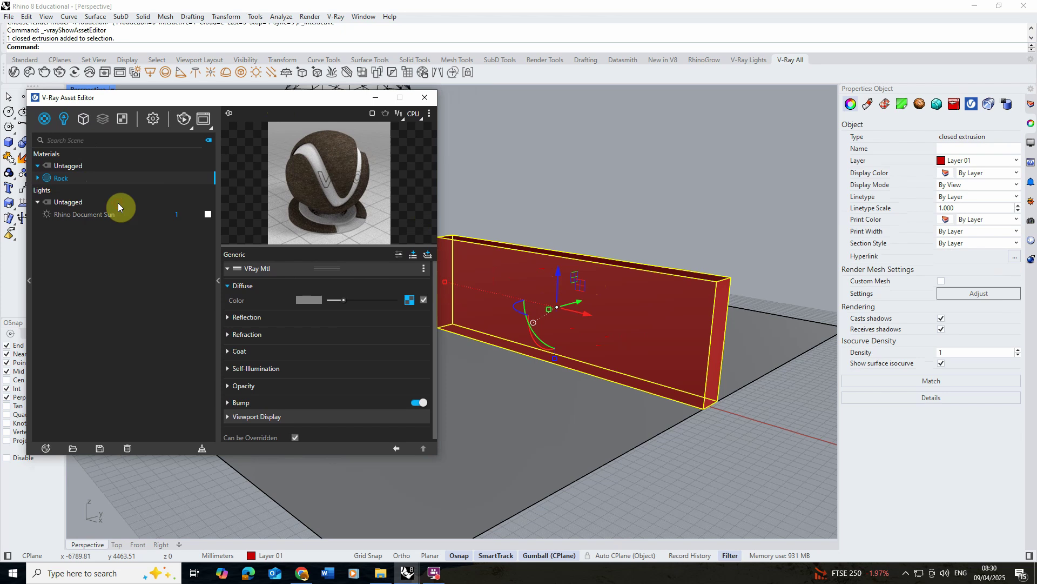
{"action": "right_click_drag", "start_coordinate": [657, 194], "coordinate": [633, 203]}
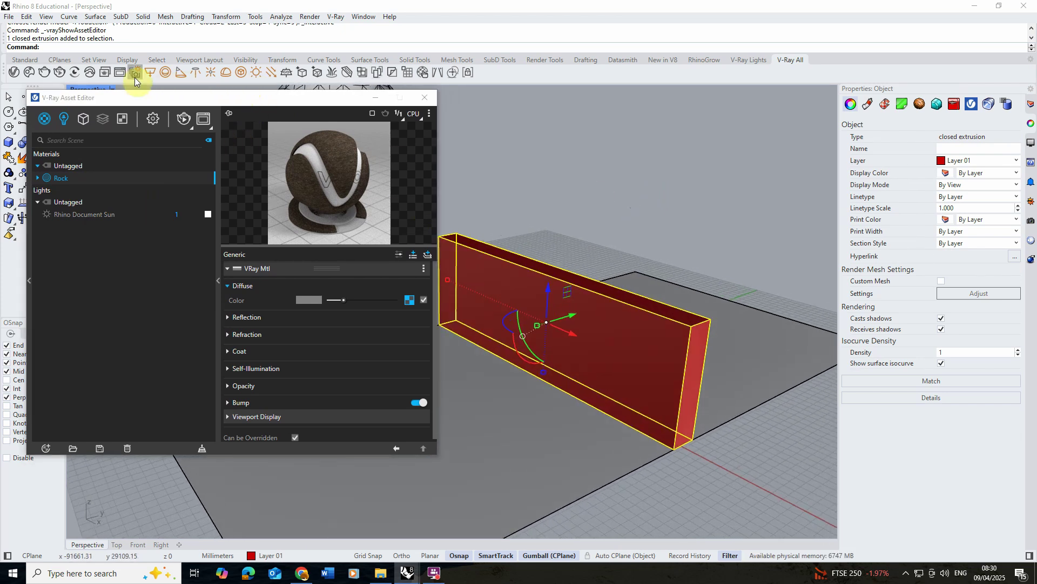
Step: Interactively render the Rock-textured wall with the Asset Editor minimized, framing wall and tree
{"action": "left_click", "coordinate": [118, 73]}
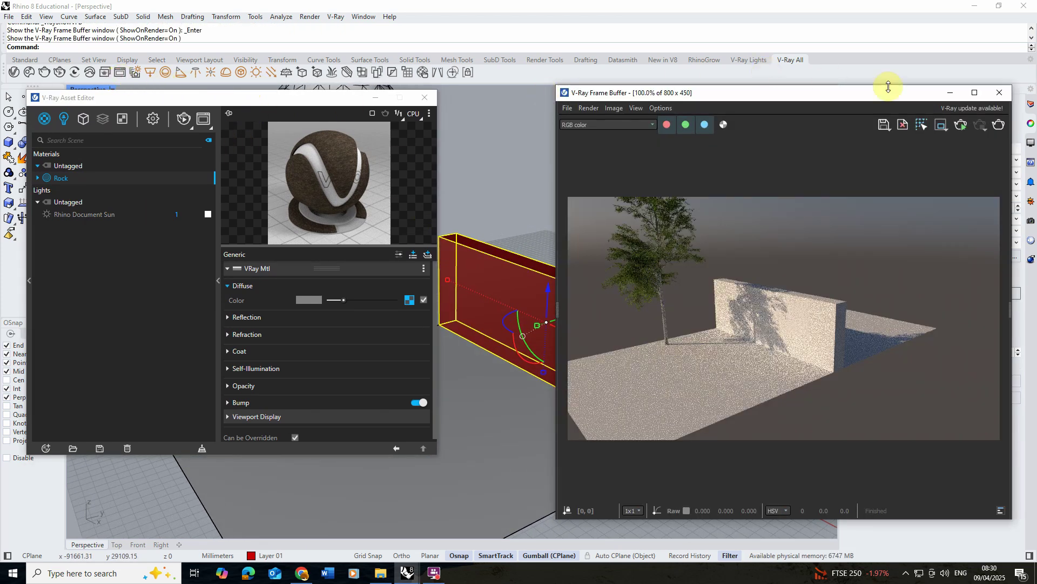
{"action": "left_click", "coordinate": [964, 125]}
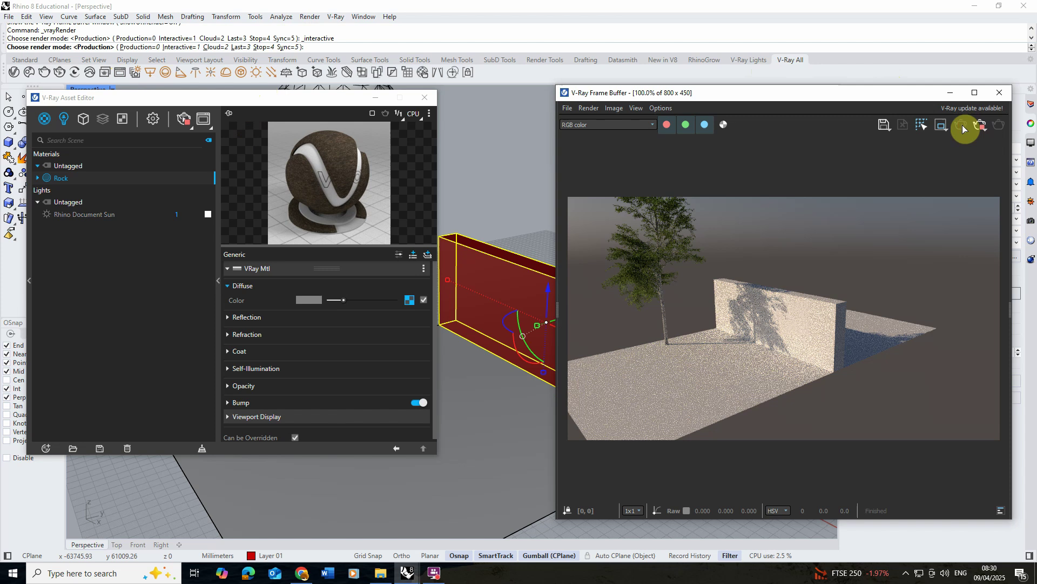
{"action": "left_click", "coordinate": [375, 98]}
{"action": "scroll", "coordinate": [223, 245], "scroll_direction": "down", "scroll_amount": 3}
{"action": "scroll", "coordinate": [499, 293], "scroll_direction": "up", "scroll_amount": 8}
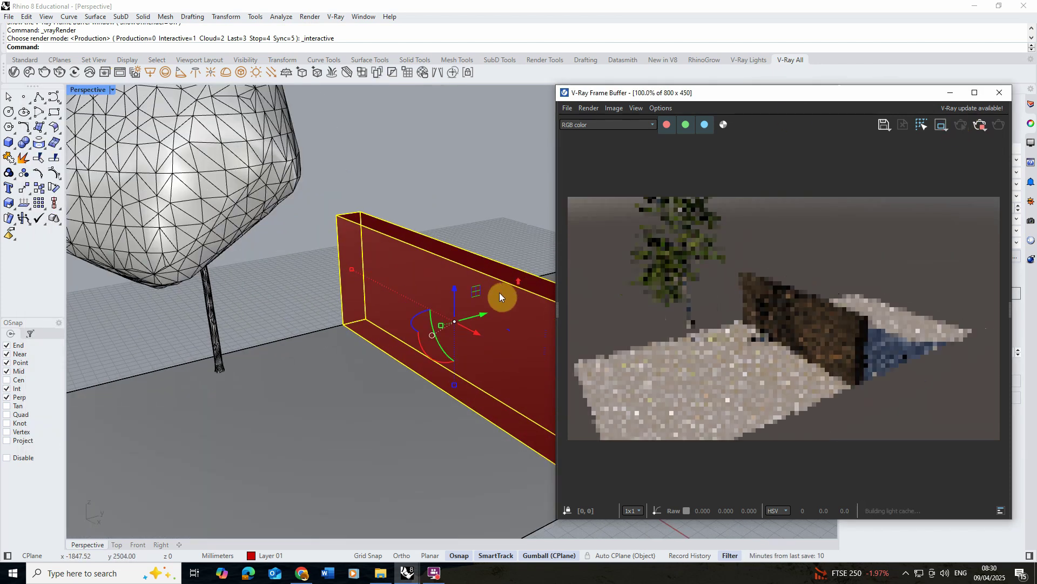
{"action": "right_click_drag", "start_coordinate": [440, 299], "coordinate": [415, 281]}
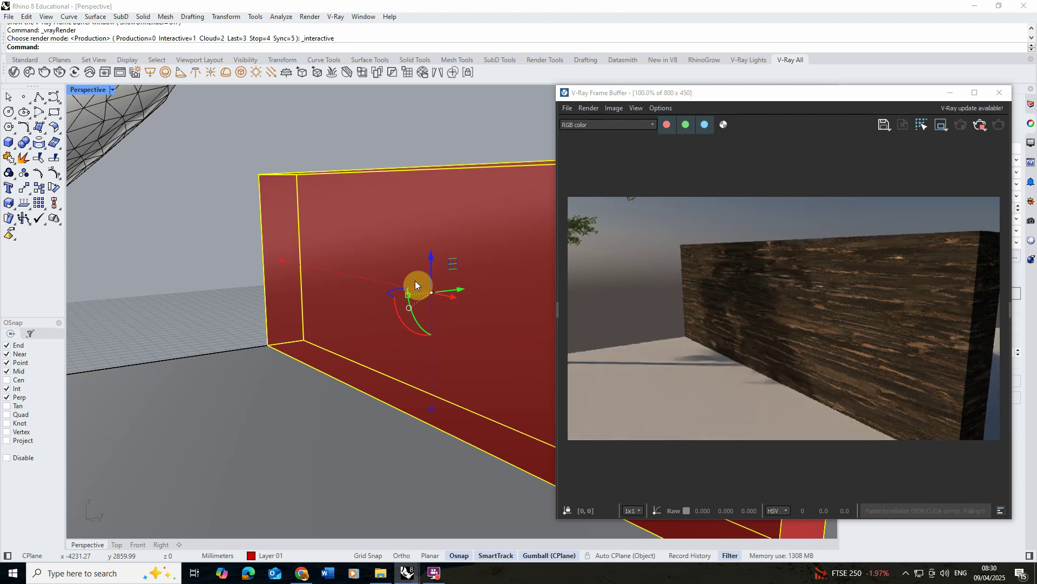
{"action": "right_click_drag", "start_coordinate": [415, 281], "coordinate": [364, 280]}
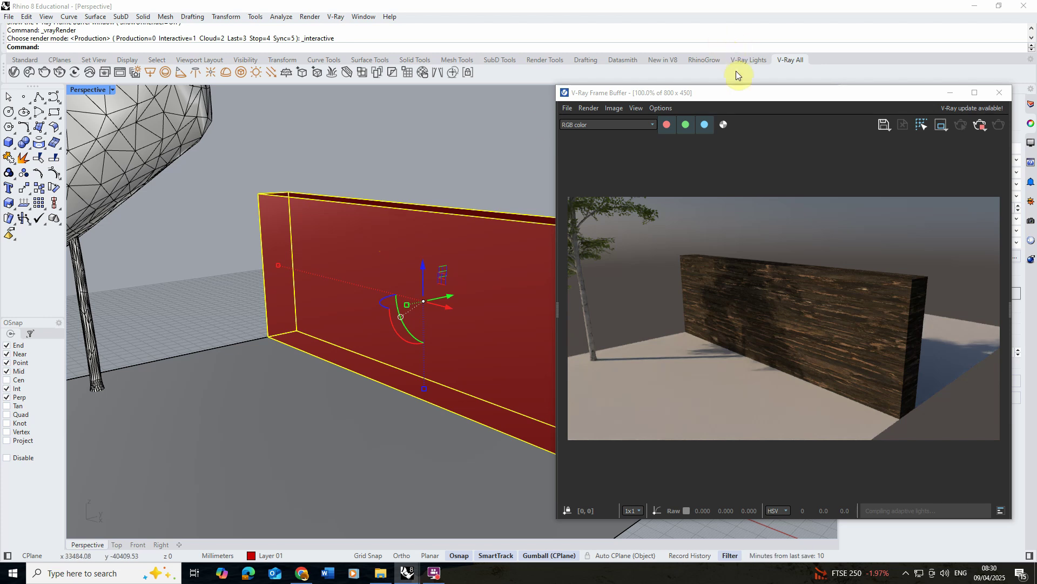
{"action": "left_click_drag", "start_coordinate": [818, 93], "coordinate": [286, 72]}
{"action": "right_click_drag", "start_coordinate": [691, 162], "coordinate": [628, 222]}
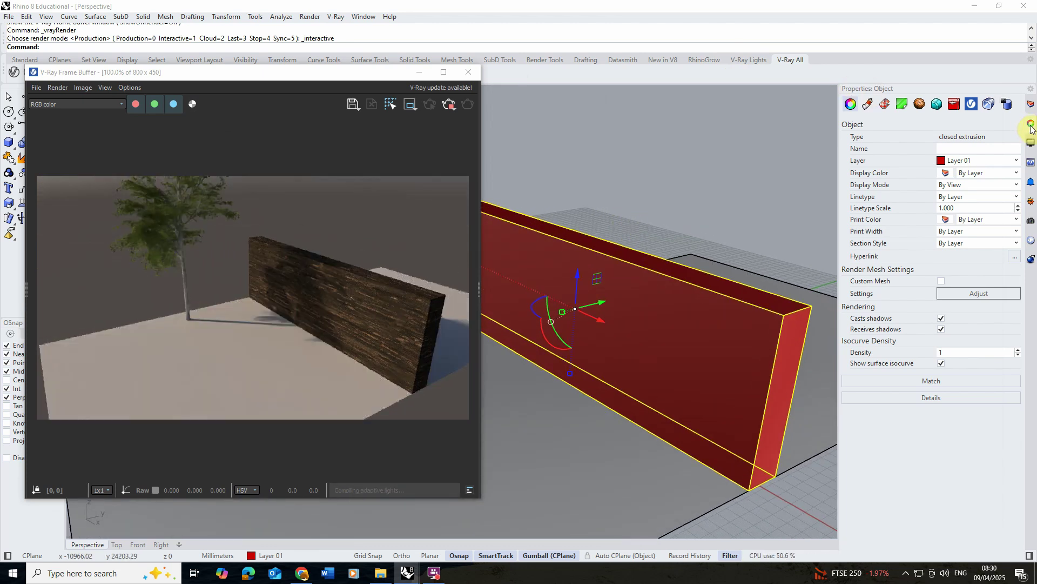
Step: Give the wall capped Box texture mapping sized about 1089 × 1074 × 1043
{"action": "left_click", "coordinate": [885, 106]}
{"action": "left_click", "coordinate": [696, 163]}
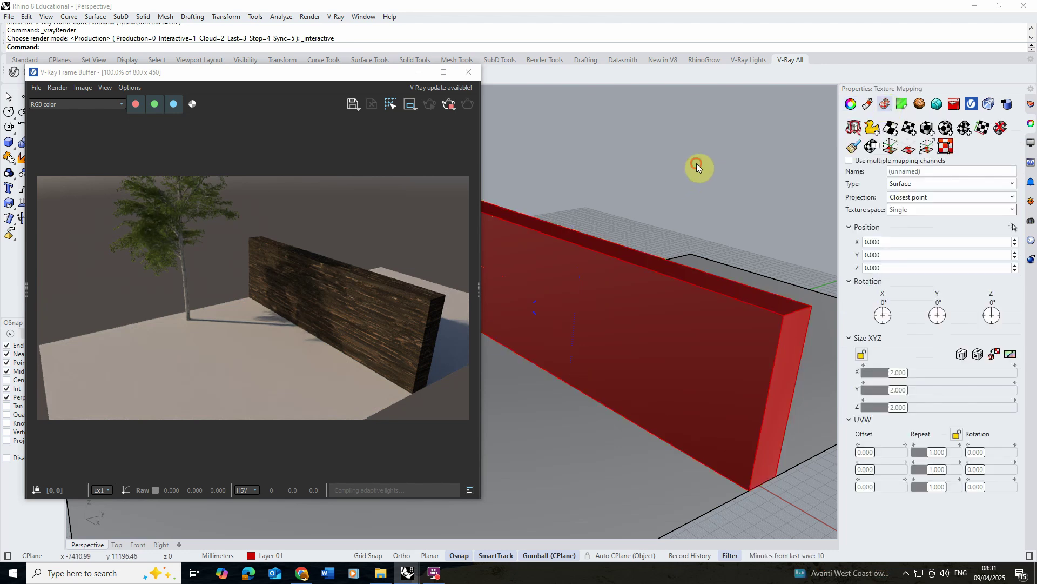
{"action": "left_click", "coordinate": [653, 276]}
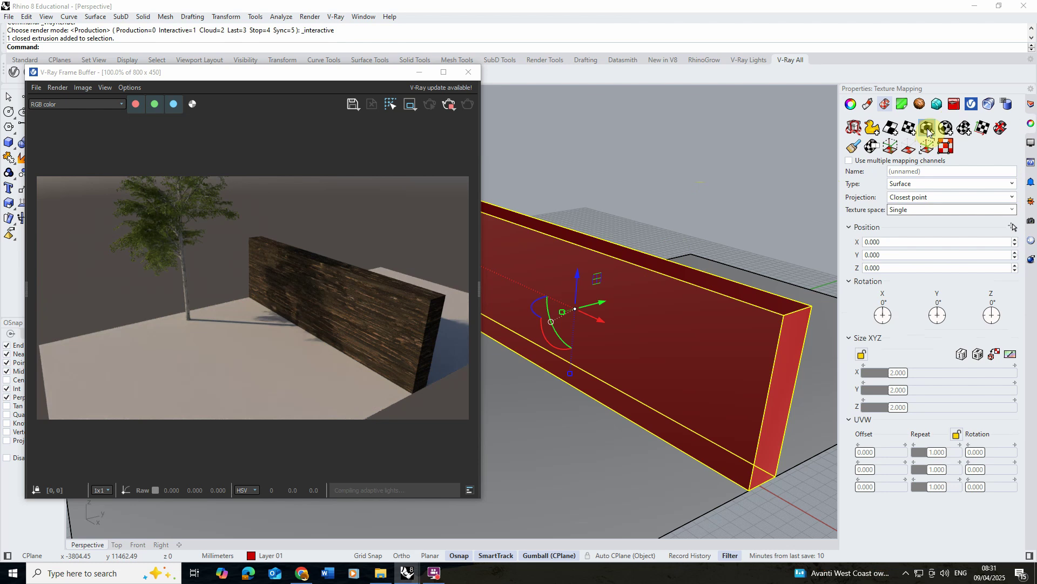
{"action": "left_click", "coordinate": [928, 131]}
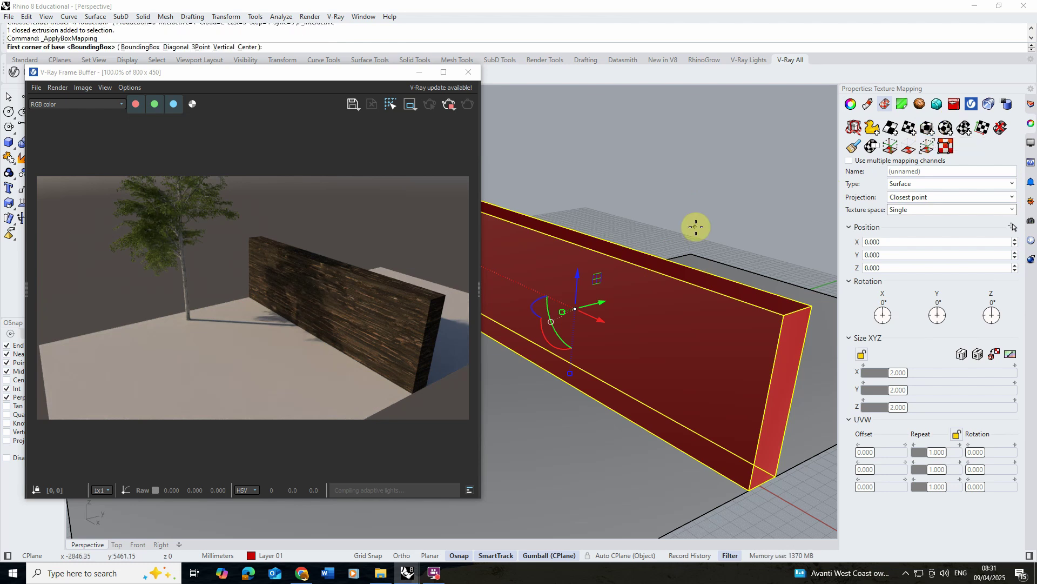
{"action": "scroll", "coordinate": [696, 227], "scroll_direction": "down", "scroll_amount": 5}
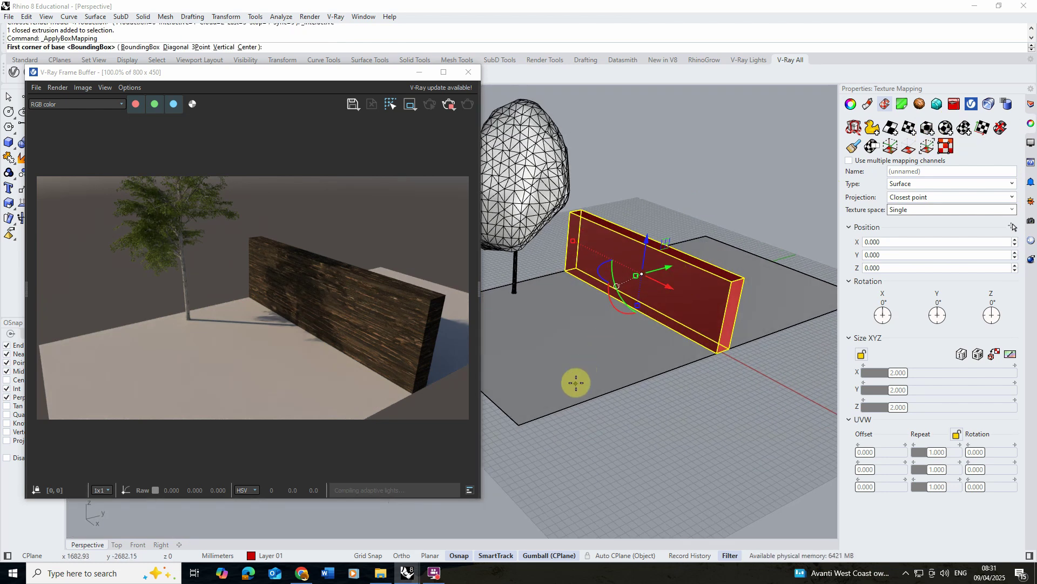
{"action": "left_click", "coordinate": [577, 403]}
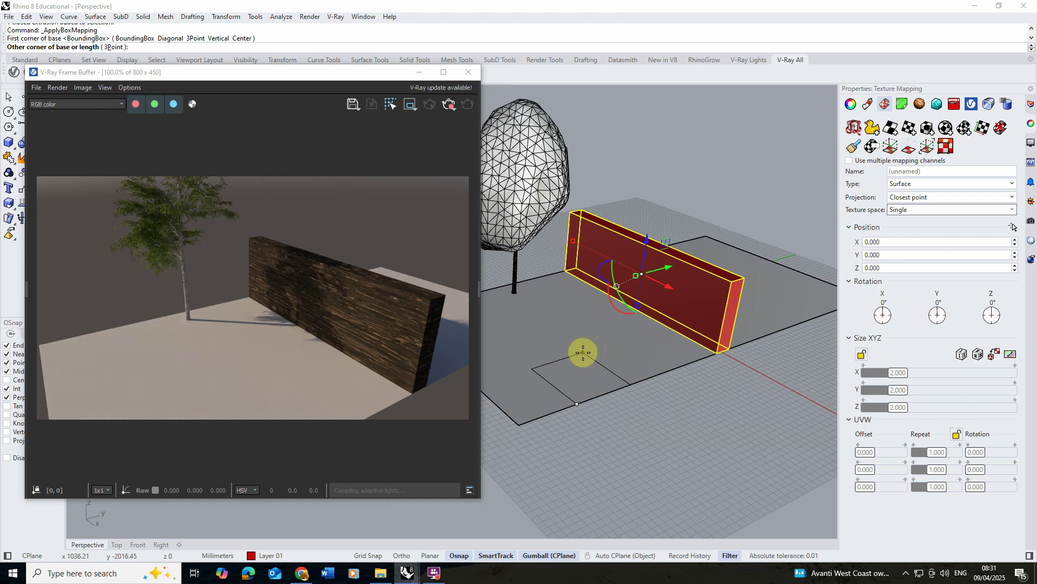
{"action": "left_click", "coordinate": [585, 352]}
{"action": "left_click", "coordinate": [583, 294]}
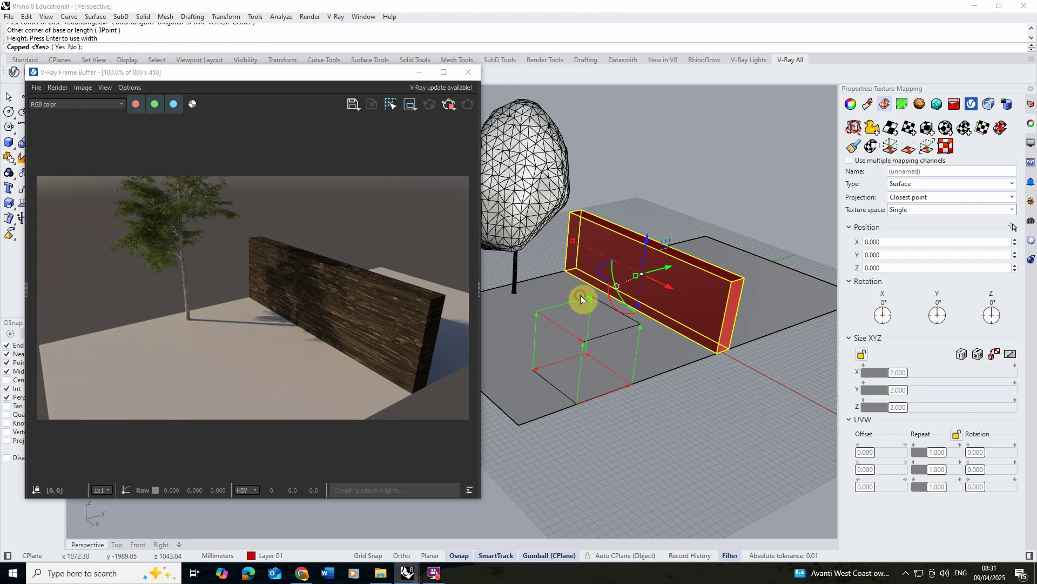
{"action": "right_click_drag", "start_coordinate": [584, 294], "coordinate": [600, 330]}
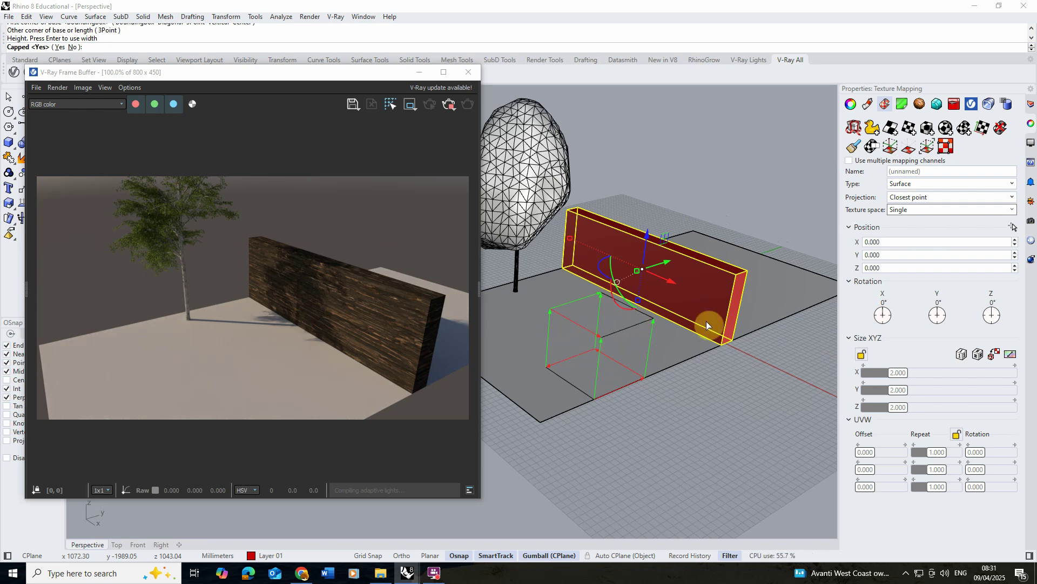
{"action": "key", "text": "Return"}
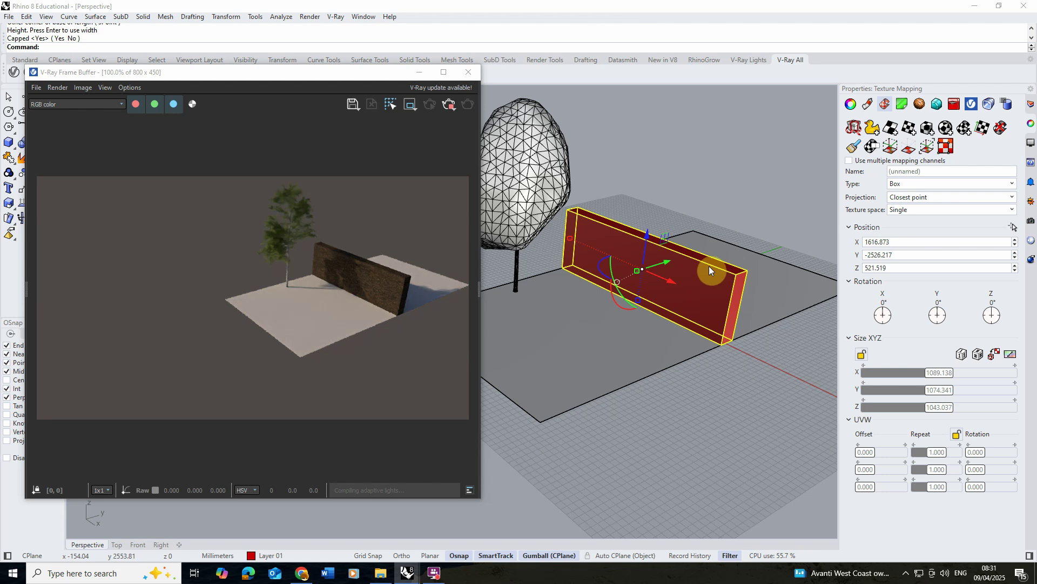
Step: Enlarge the wall's box mapping to X 1189.768 and Z about 1183
{"action": "scroll", "coordinate": [702, 261], "scroll_direction": "up", "scroll_amount": 6}
{"action": "scroll", "coordinate": [654, 285], "scroll_direction": "up", "scroll_amount": 4}
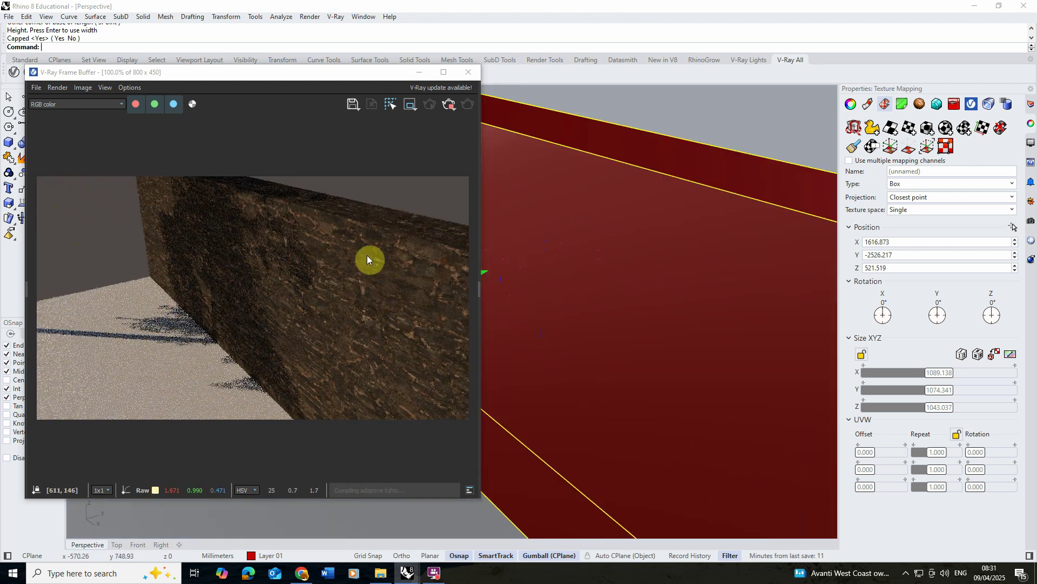
{"action": "scroll", "coordinate": [607, 299], "scroll_direction": "down", "scroll_amount": 2}
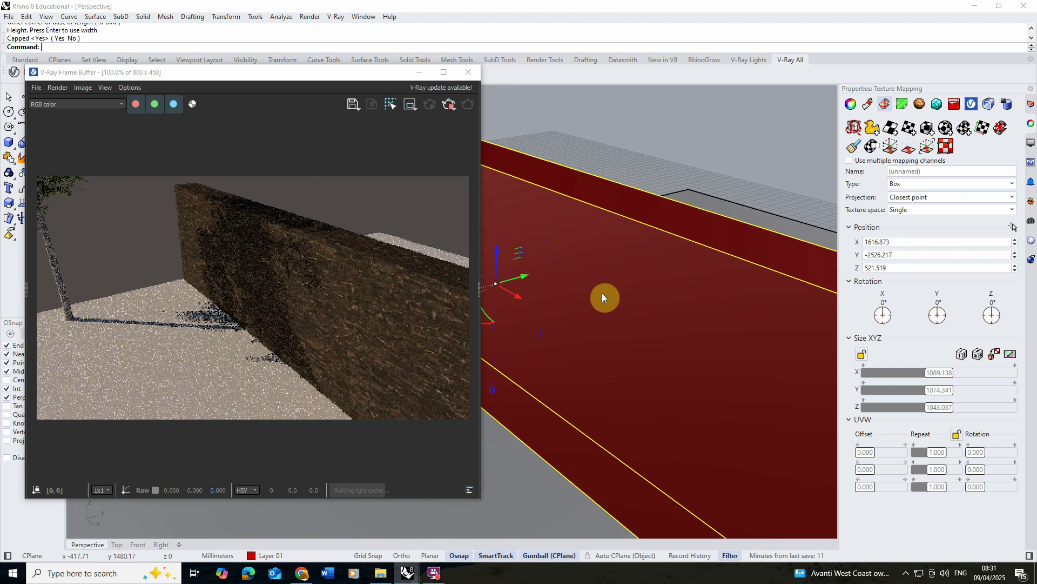
{"action": "right_click_drag", "start_coordinate": [602, 293], "coordinate": [592, 280]}
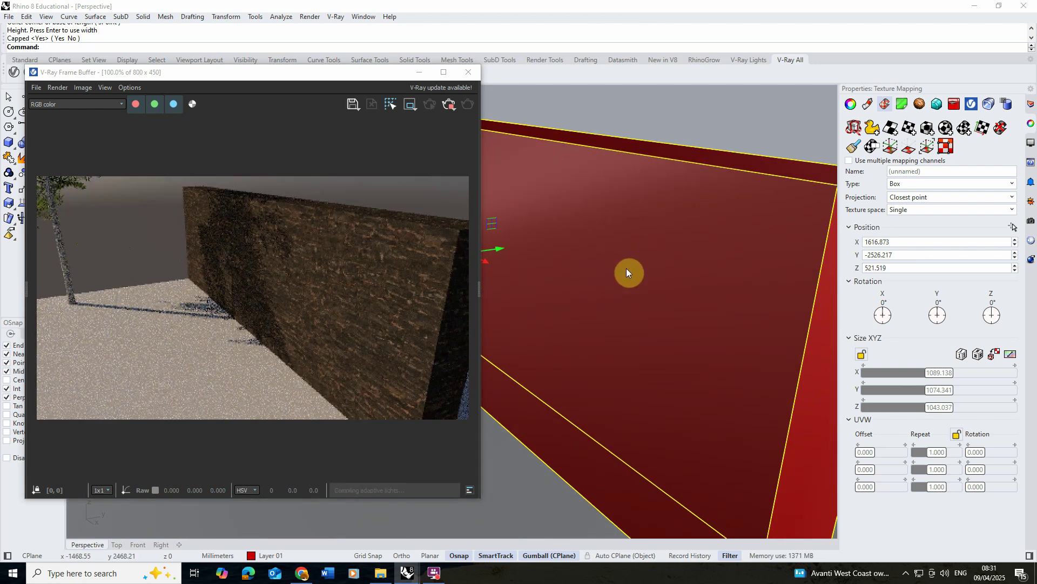
{"action": "mouse_move", "coordinate": [679, 313]}
{"action": "right_mouse_down"}
{"action": "mouse_move", "coordinate": [674, 301]}
{"action": "mouse_move", "coordinate": [682, 311]}
{"action": "right_mouse_up"}
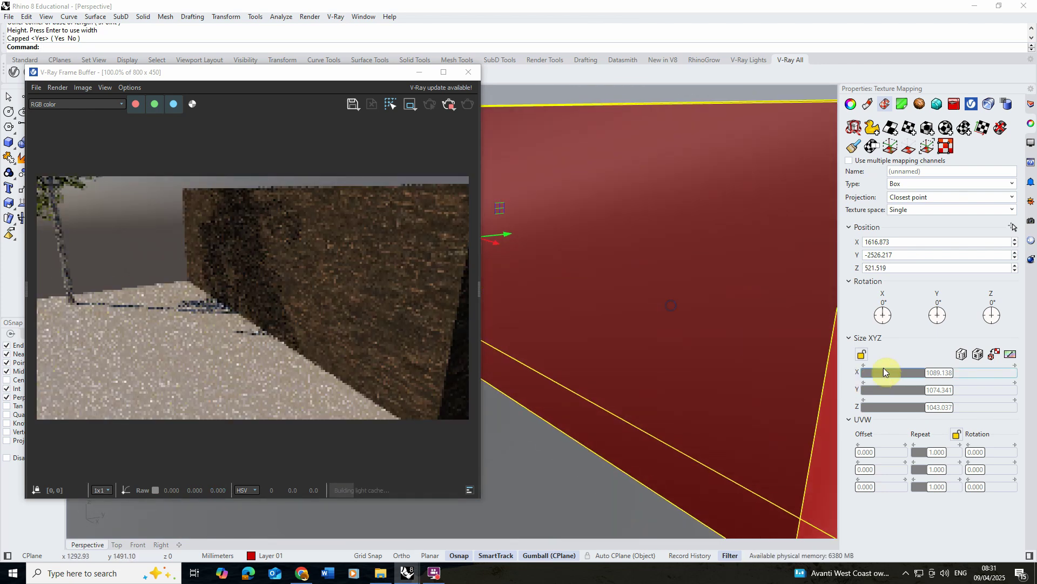
{"action": "left_click_drag", "start_coordinate": [940, 378], "coordinate": [943, 380]}
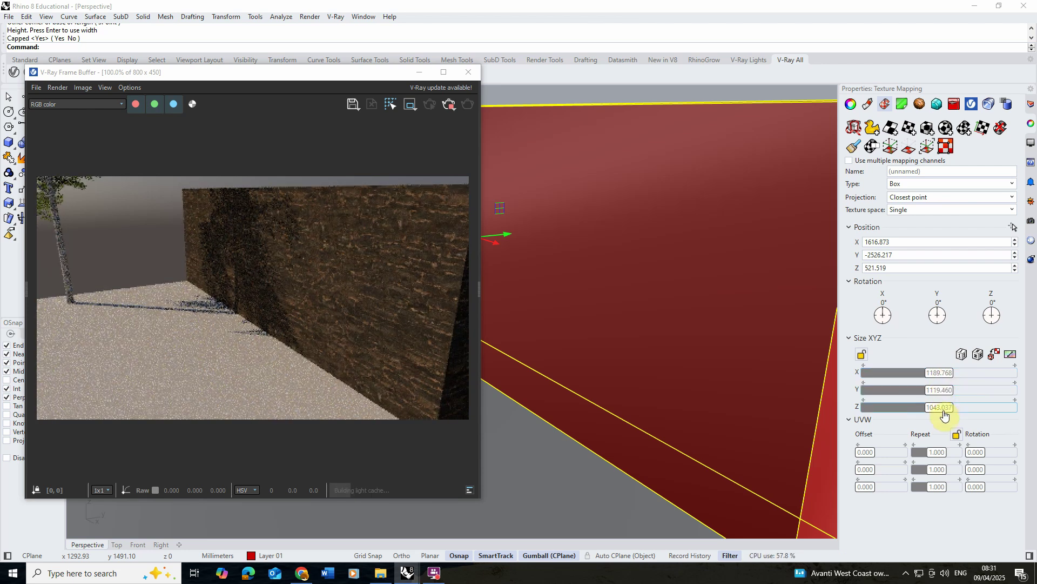
{"action": "left_click_drag", "start_coordinate": [943, 410], "coordinate": [981, 410]}
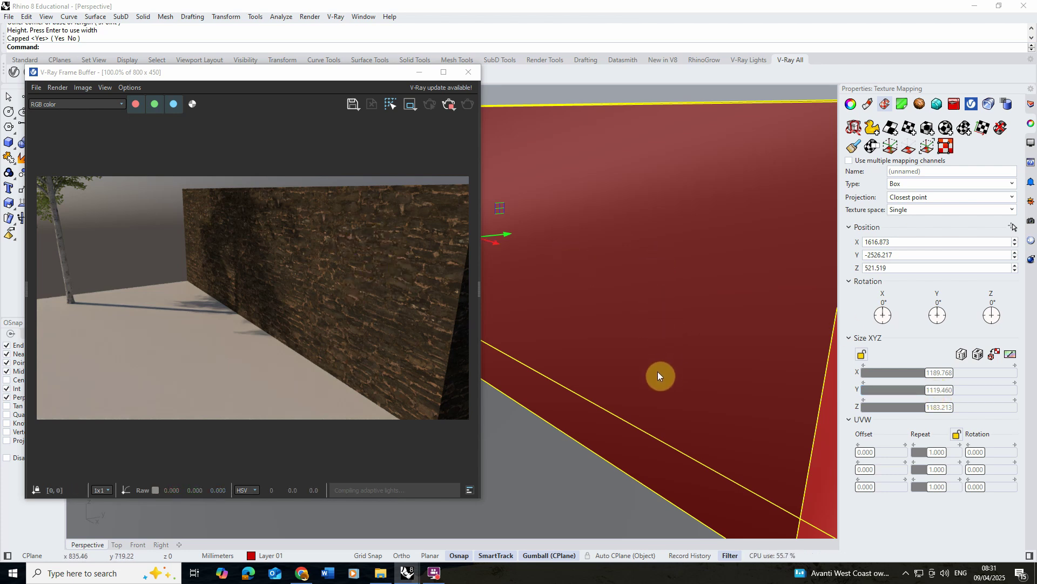
{"action": "scroll", "coordinate": [656, 389], "scroll_direction": "down", "scroll_amount": 5}
{"action": "scroll", "coordinate": [653, 301], "scroll_direction": "down", "scroll_amount": 2}
{"action": "scroll", "coordinate": [605, 208], "scroll_direction": "up", "scroll_amount": 6}
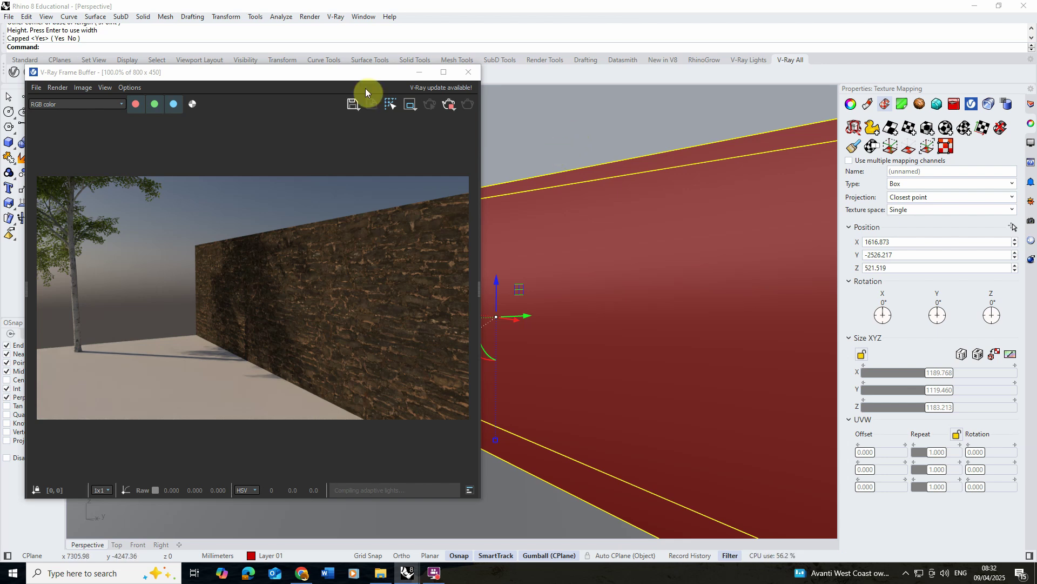
Step: Add a new Displacement geometry asset in the V-Ray Asset Editor
{"action": "left_click_drag", "start_coordinate": [337, 72], "coordinate": [775, 100]}
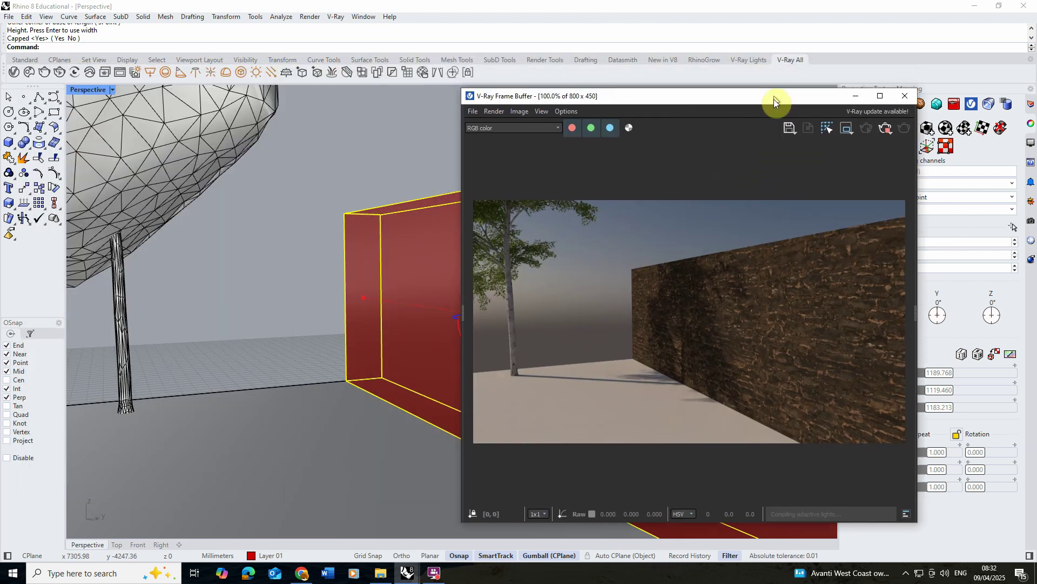
{"action": "left_click", "coordinate": [15, 72]}
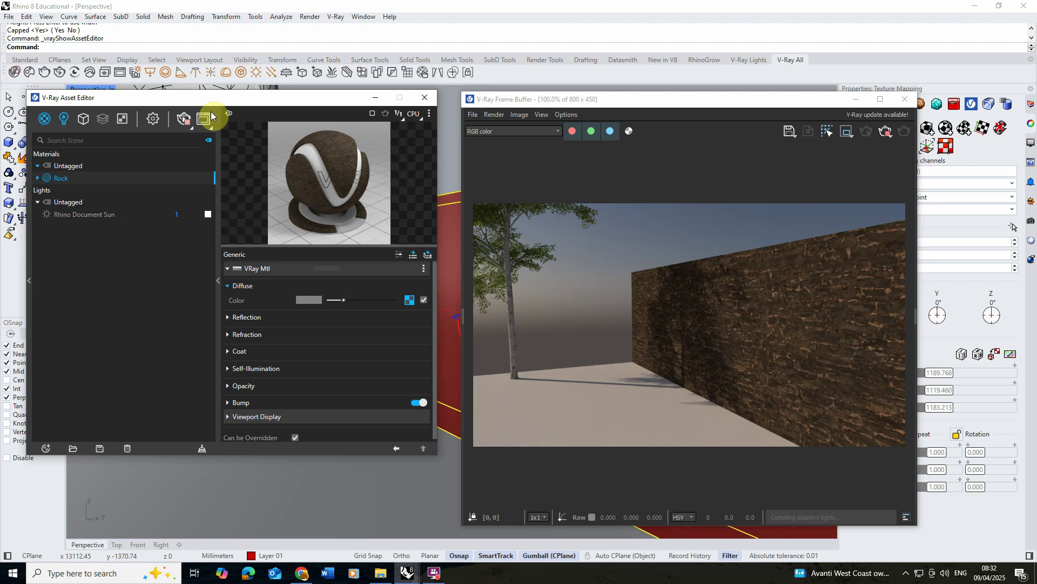
{"action": "left_click_drag", "start_coordinate": [197, 99], "coordinate": [186, 99]}
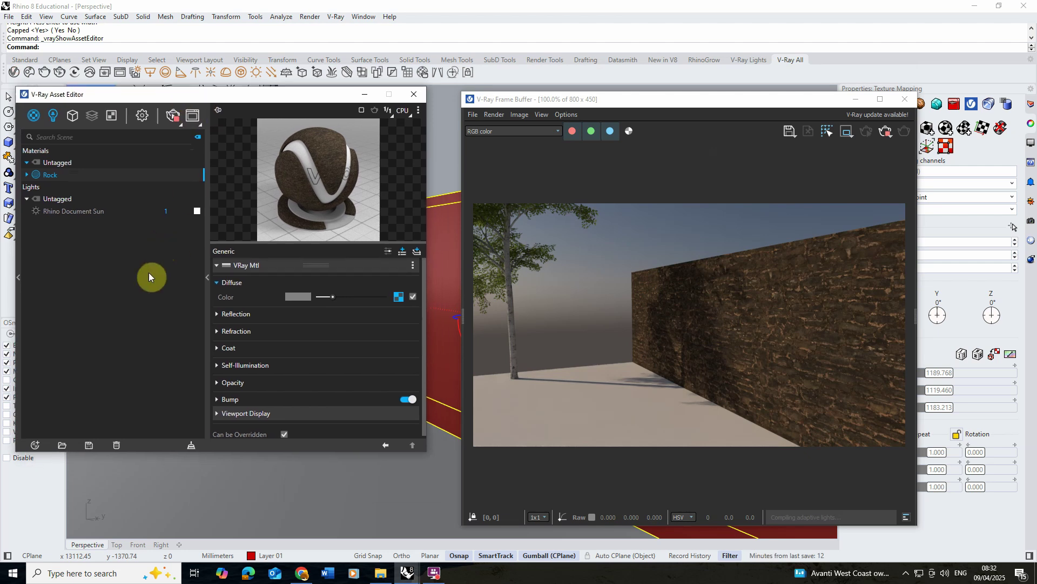
{"action": "left_click", "coordinate": [36, 445]}
{"action": "mouse_move", "coordinate": [86, 388]}
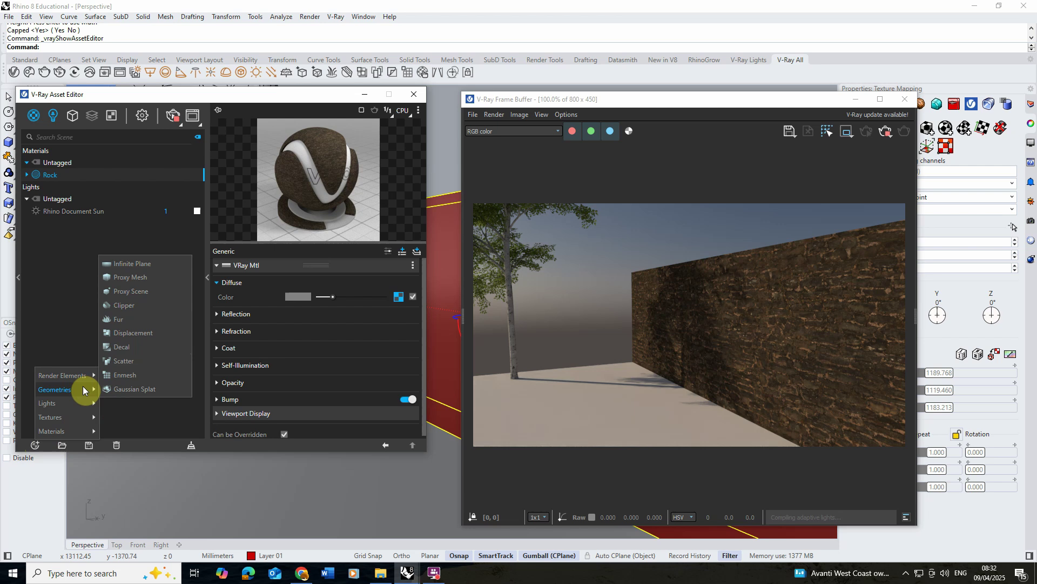
{"action": "left_click", "coordinate": [141, 336]}
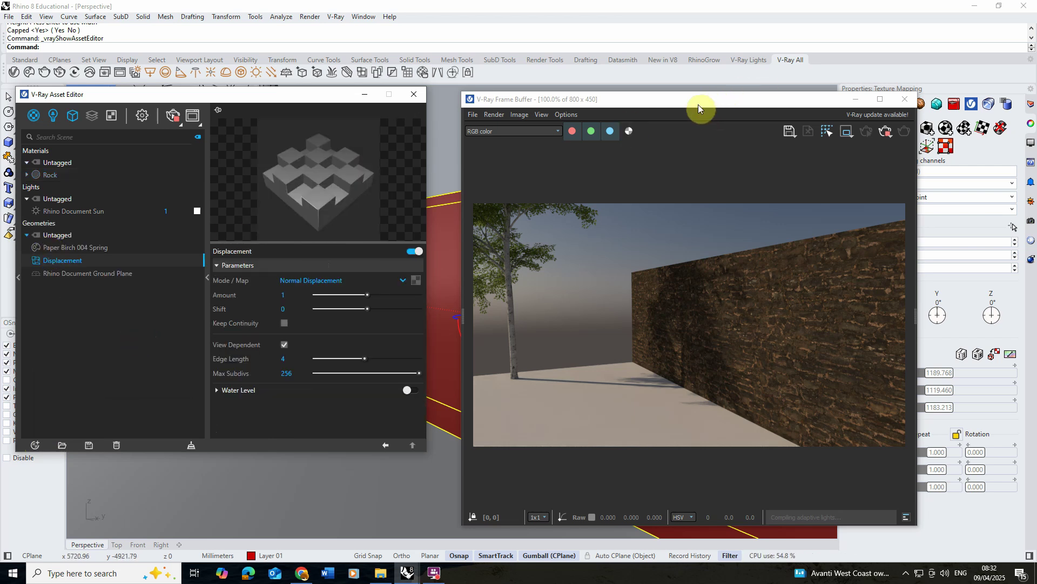
Step: Apply the Displacement asset to the selected wall
{"action": "left_click", "coordinate": [853, 100]}
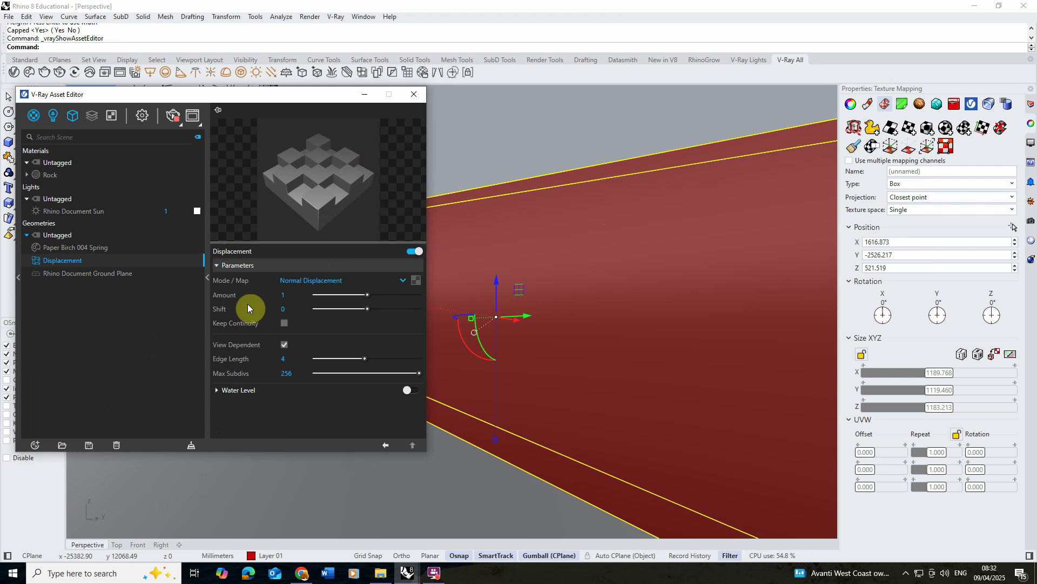
{"action": "right_click", "coordinate": [86, 265]}
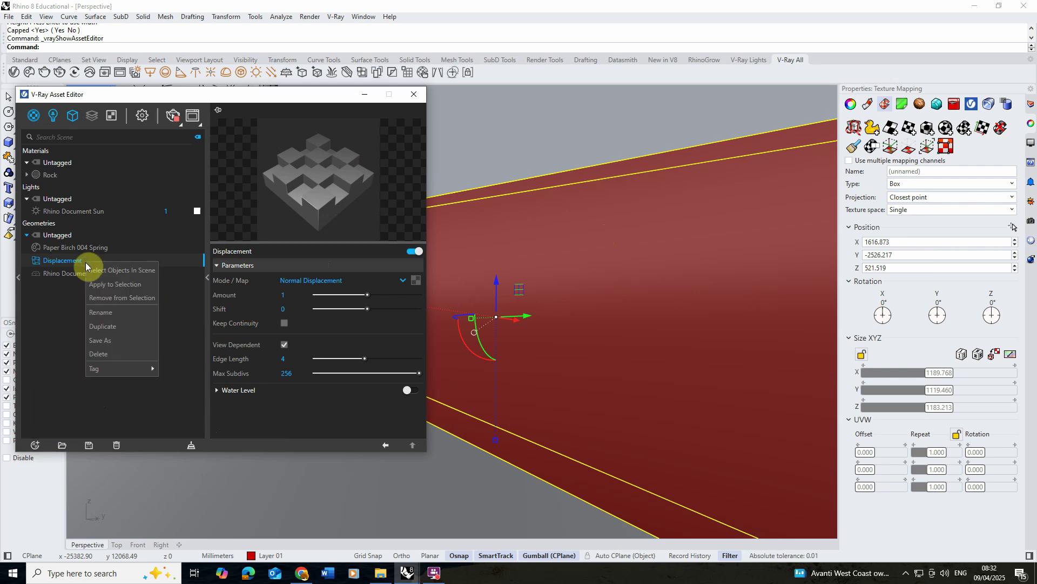
{"action": "left_click", "coordinate": [121, 285]}
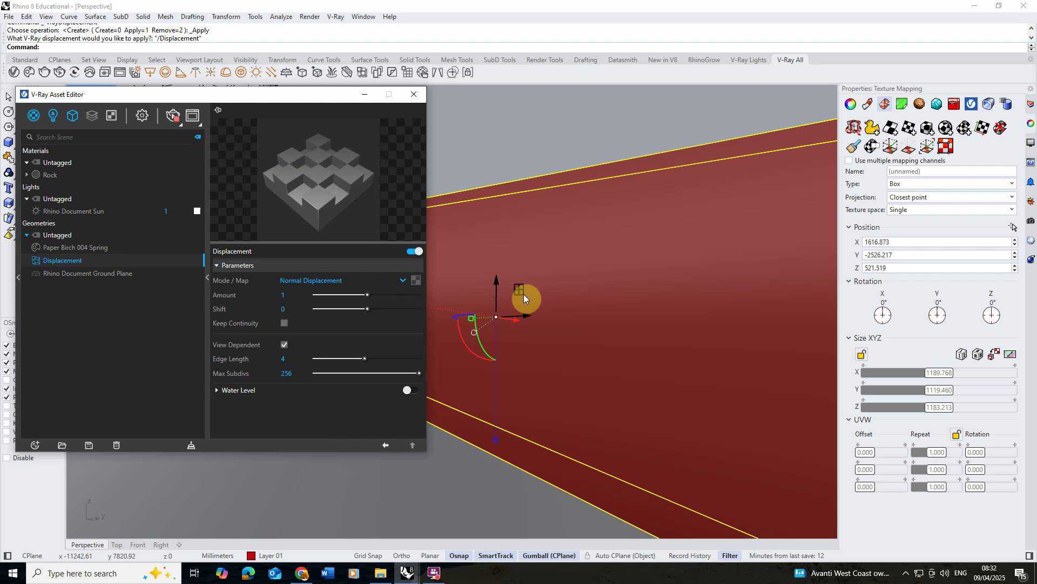
Step: Set rabdentse_ruins_wall_disp_2k as the Displacement asset's bitmap texture map
{"action": "left_click", "coordinate": [197, 120]}
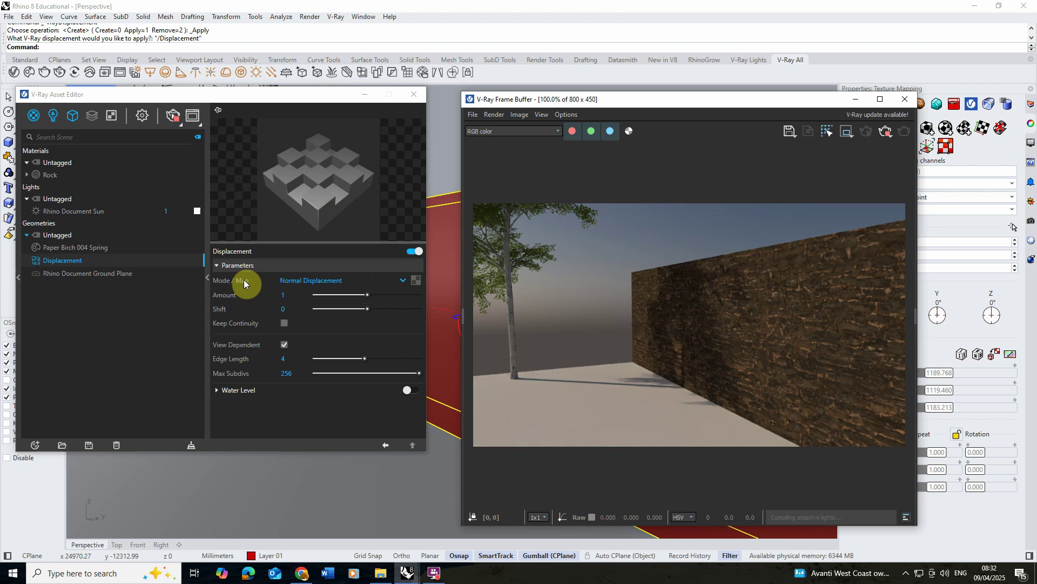
{"action": "left_click", "coordinate": [417, 280]}
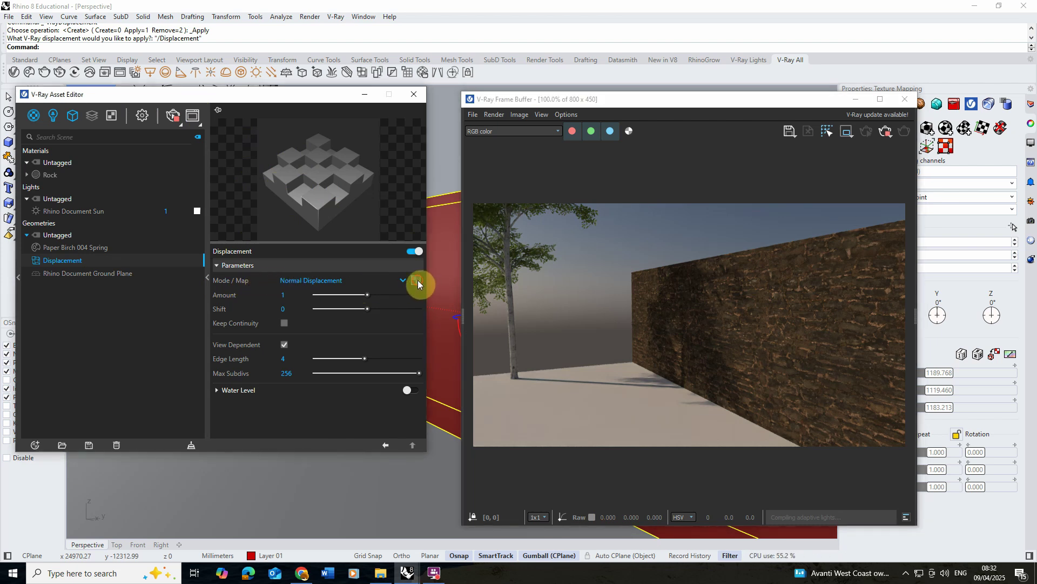
{"action": "left_click", "coordinate": [393, 125]}
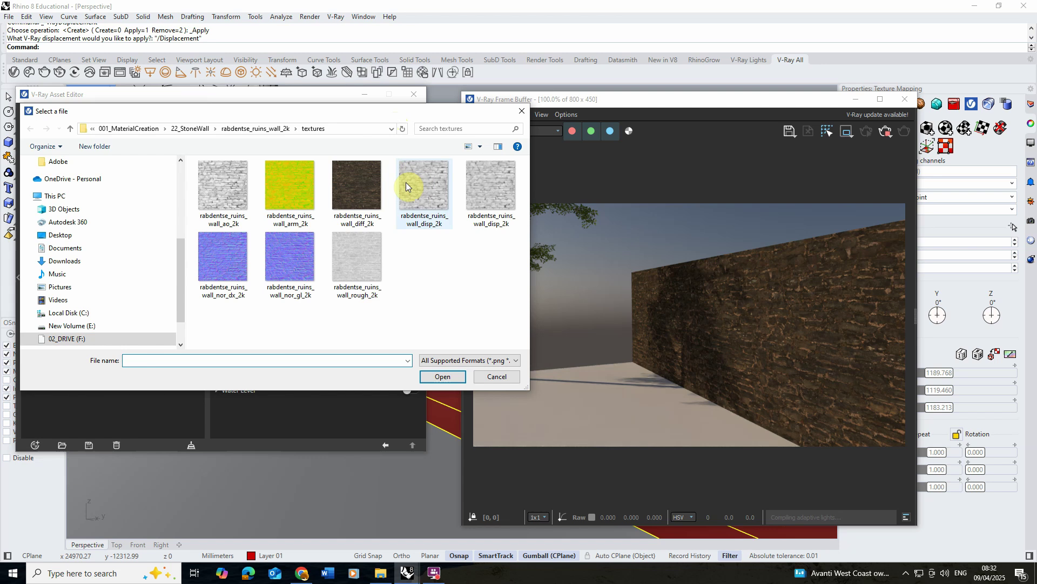
{"action": "left_click", "coordinate": [481, 148]}
{"action": "left_click", "coordinate": [513, 128]}
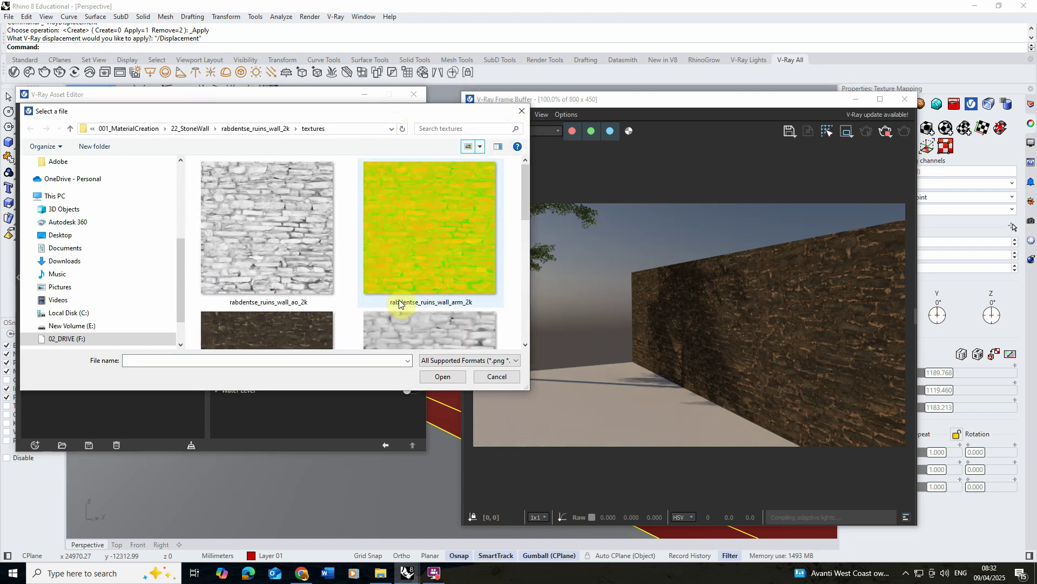
{"action": "scroll", "coordinate": [429, 267], "scroll_direction": "down", "scroll_amount": 3}
{"action": "scroll", "coordinate": [429, 267], "scroll_direction": "up", "scroll_amount": 2}
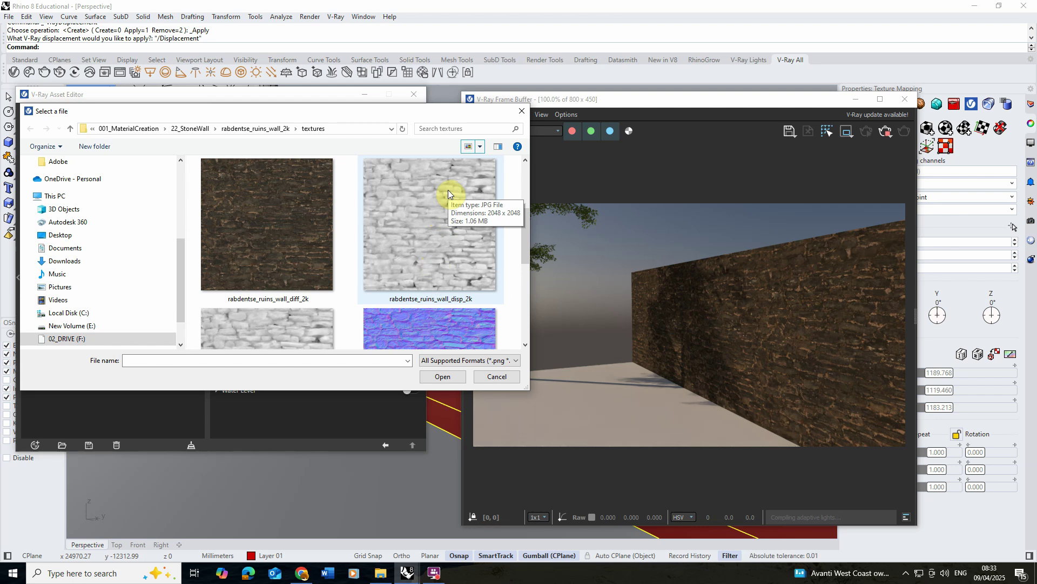
{"action": "left_click", "coordinate": [448, 190]}
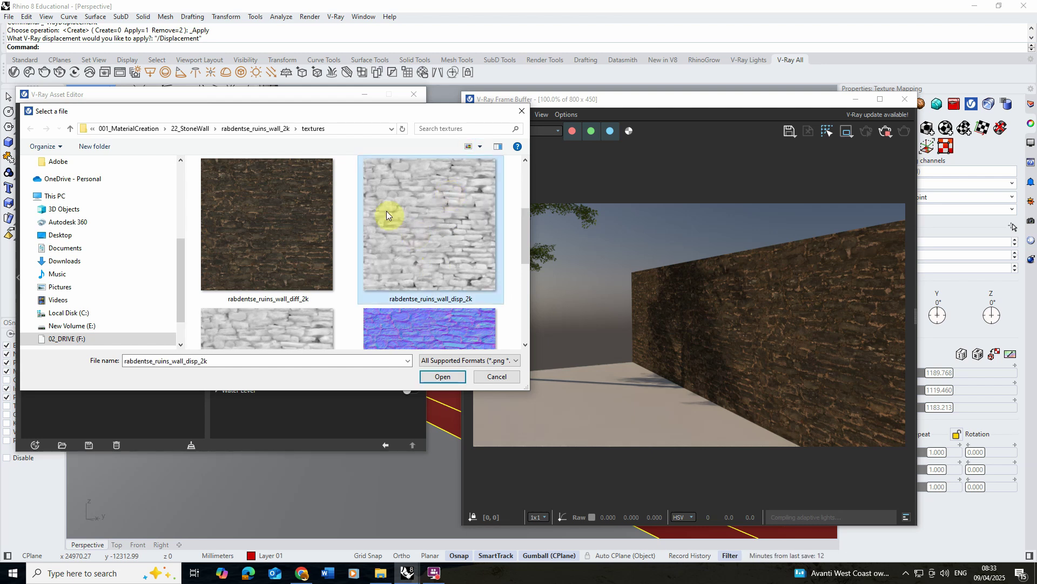
{"action": "left_click", "coordinate": [442, 377]}
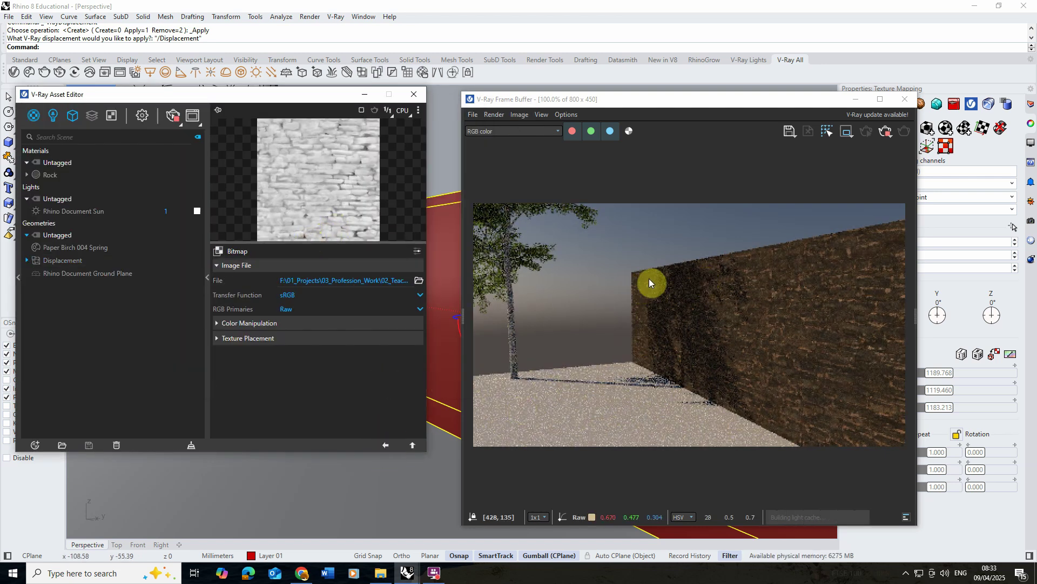
Step: Set the wall's Displacement asset Amount to 100
{"action": "left_click", "coordinate": [446, 258]}
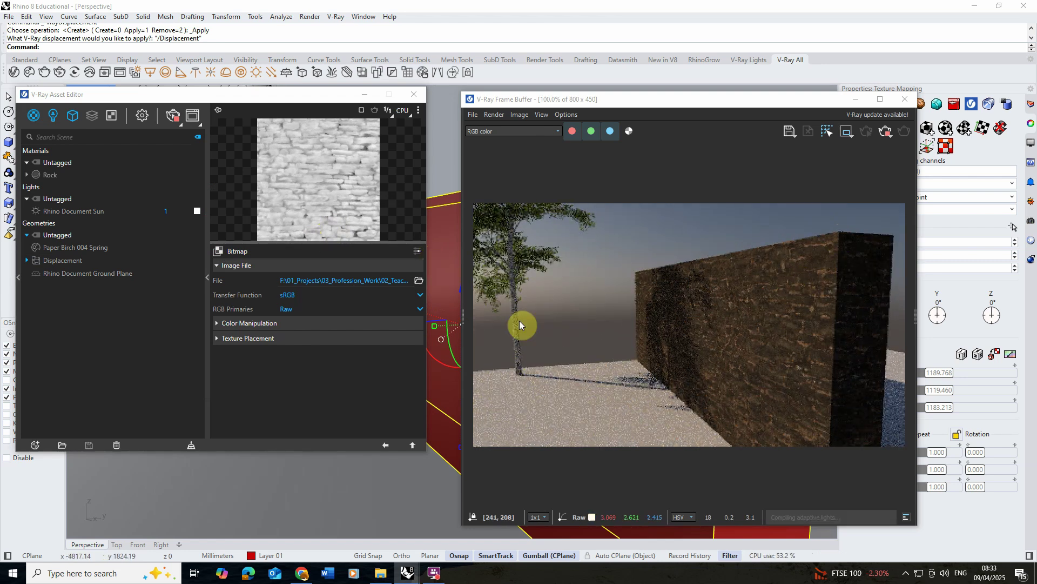
{"action": "left_click", "coordinate": [385, 444]}
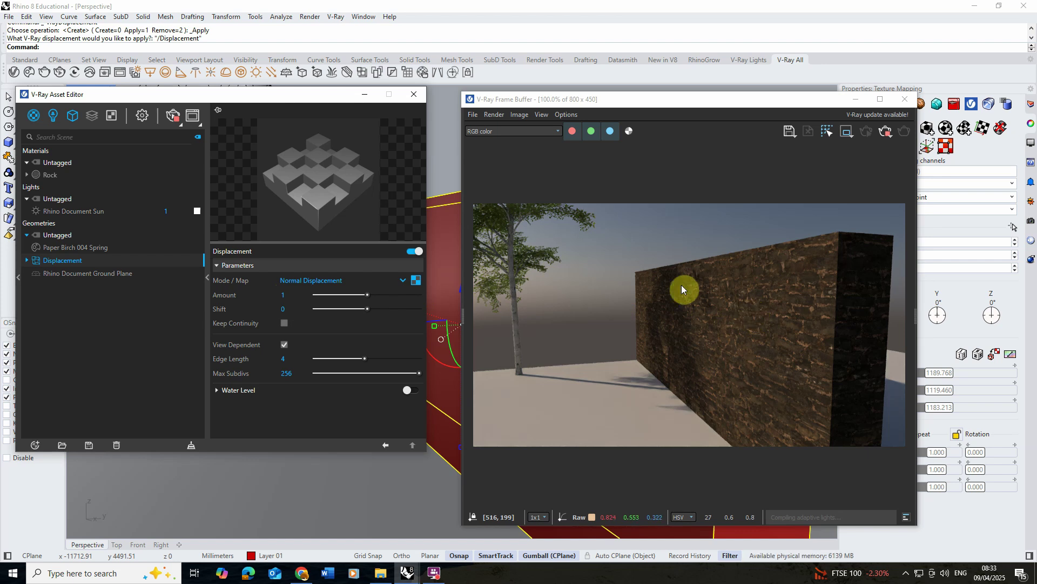
{"action": "left_click", "coordinate": [294, 294]}
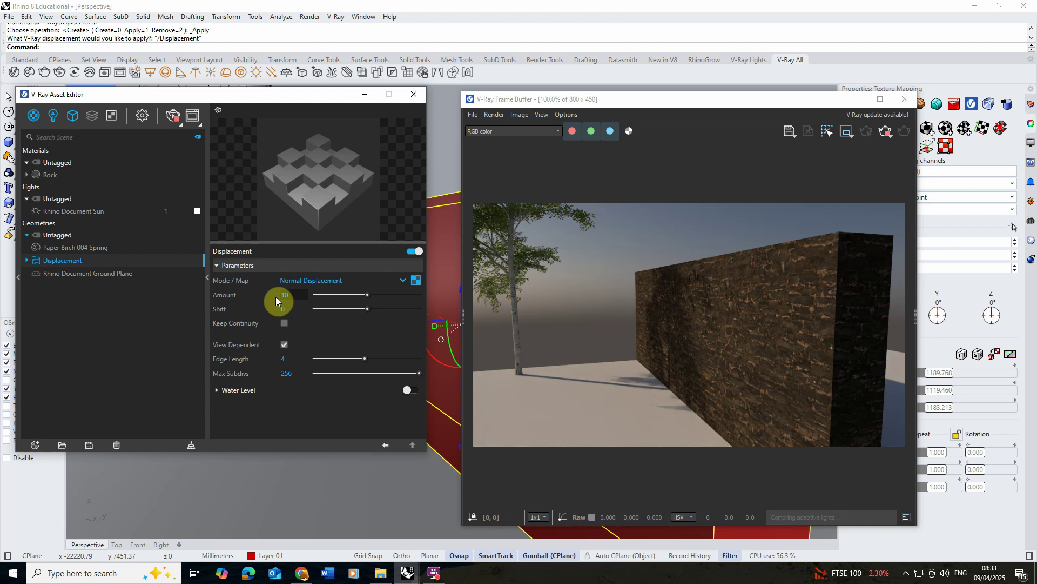
{"action": "key", "text": "Return"}
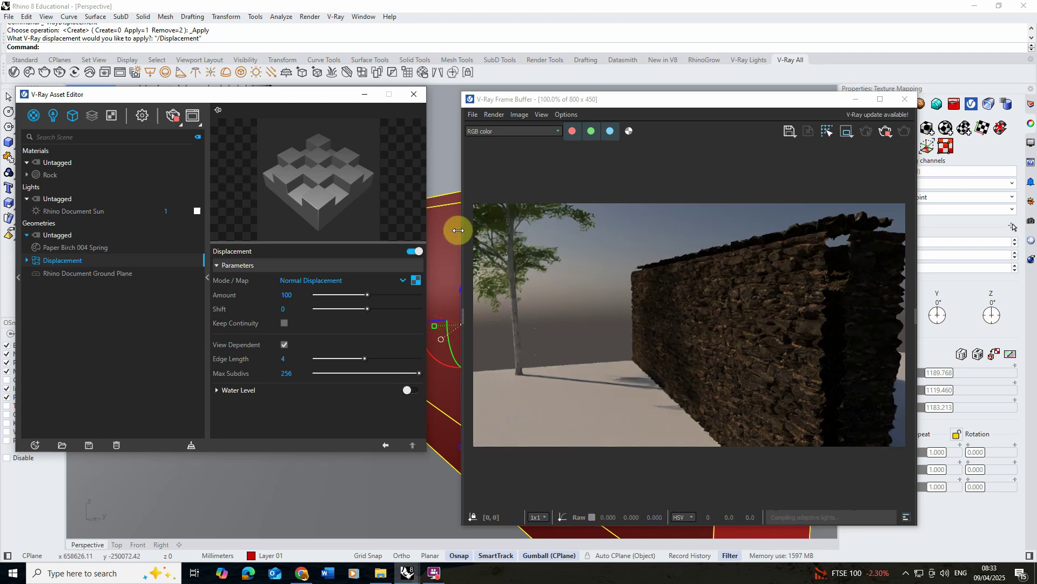
Step: Orbit around the wall corner to inspect the deeply displaced rocky stone in the render
{"action": "scroll", "coordinate": [445, 273], "scroll_direction": "up", "scroll_amount": 5}
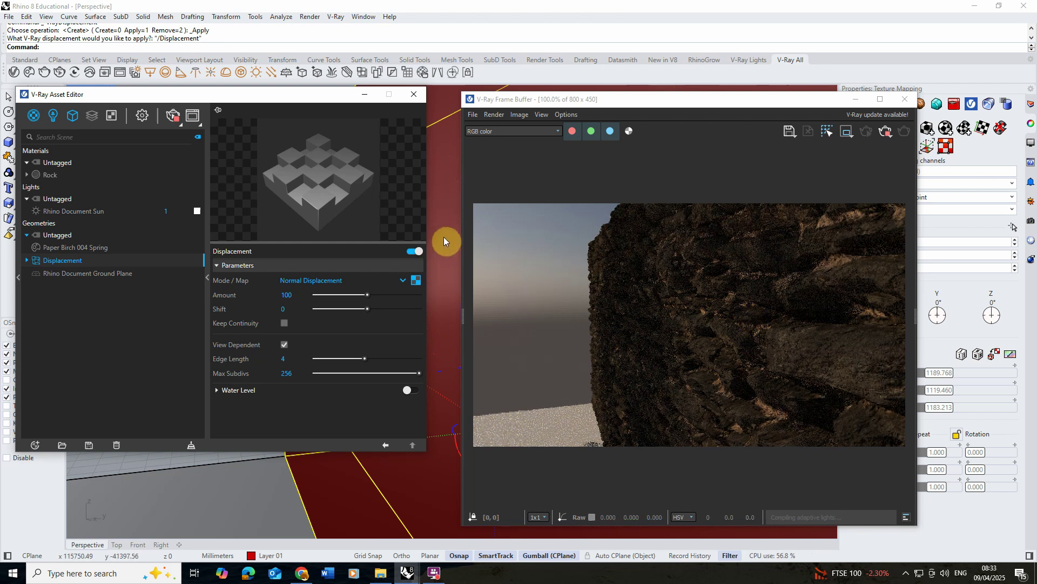
{"action": "scroll", "coordinate": [446, 274], "scroll_direction": "down", "scroll_amount": 5}
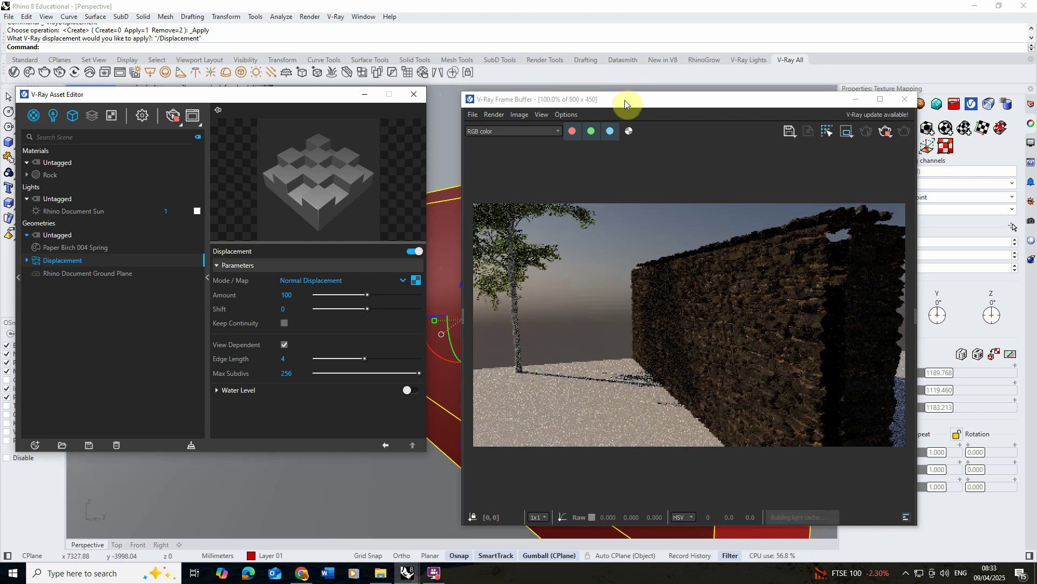
{"action": "left_click_drag", "start_coordinate": [625, 100], "coordinate": [660, 100]}
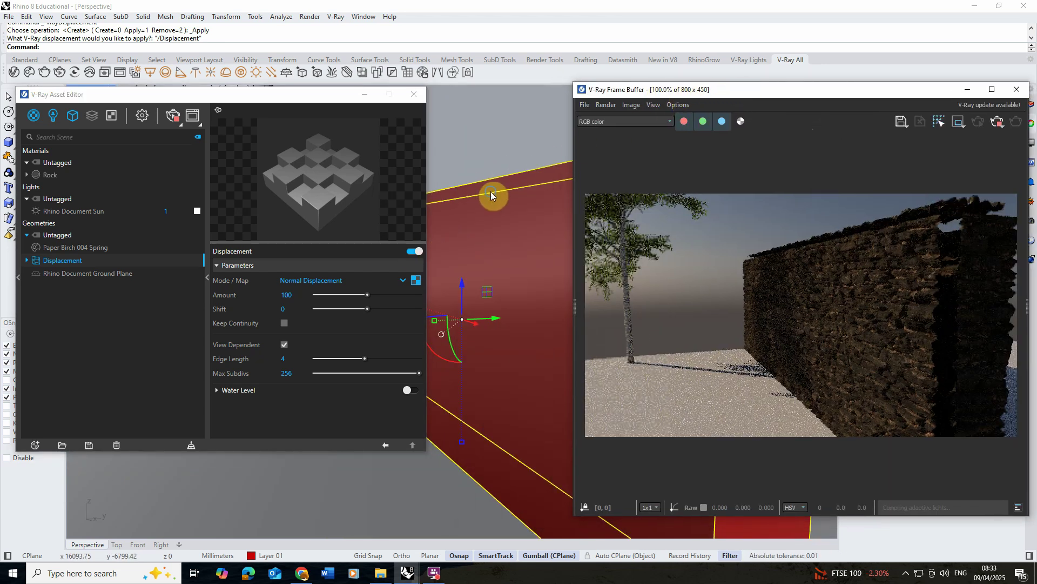
{"action": "right_click_drag", "start_coordinate": [491, 192], "coordinate": [660, 250]}
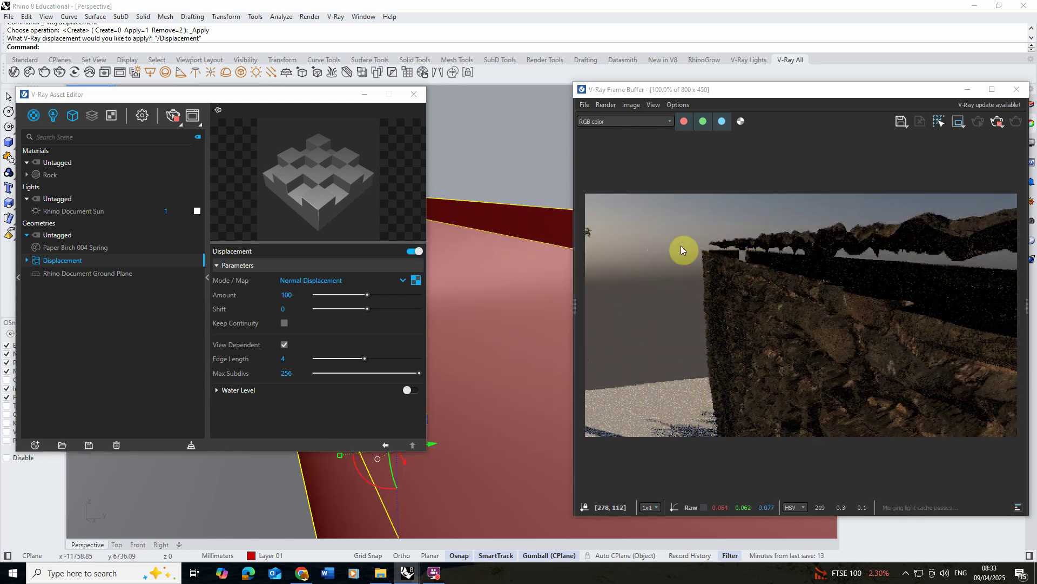
{"action": "right_click_drag", "start_coordinate": [556, 237], "coordinate": [518, 248]}
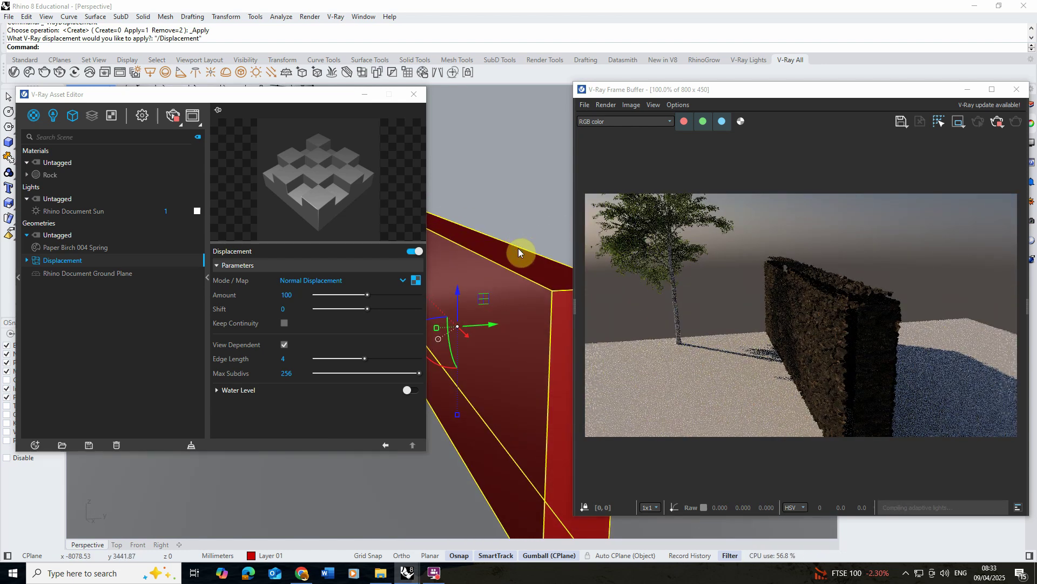
{"action": "mouse_move", "coordinate": [539, 252]}
{"action": "right_mouse_down"}
{"action": "mouse_move", "coordinate": [517, 254]}
{"action": "mouse_move", "coordinate": [539, 257]}
{"action": "right_mouse_up"}
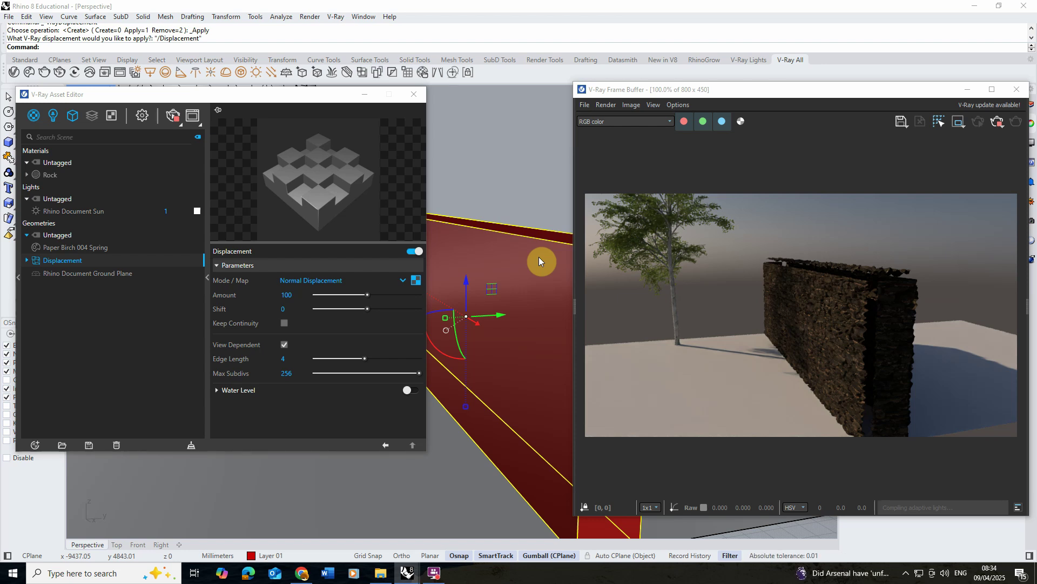
Step: Turn on Keep Continuity for the displacement and zoom toward the wall's jagged end face
{"action": "left_click", "coordinate": [284, 323]}
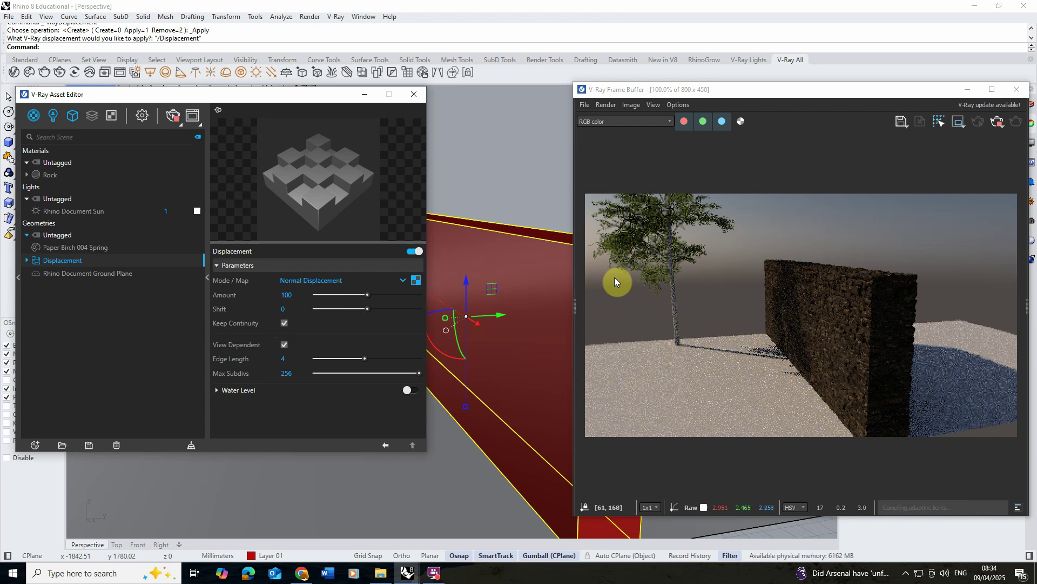
{"action": "scroll", "coordinate": [521, 240], "scroll_direction": "up", "scroll_amount": 5}
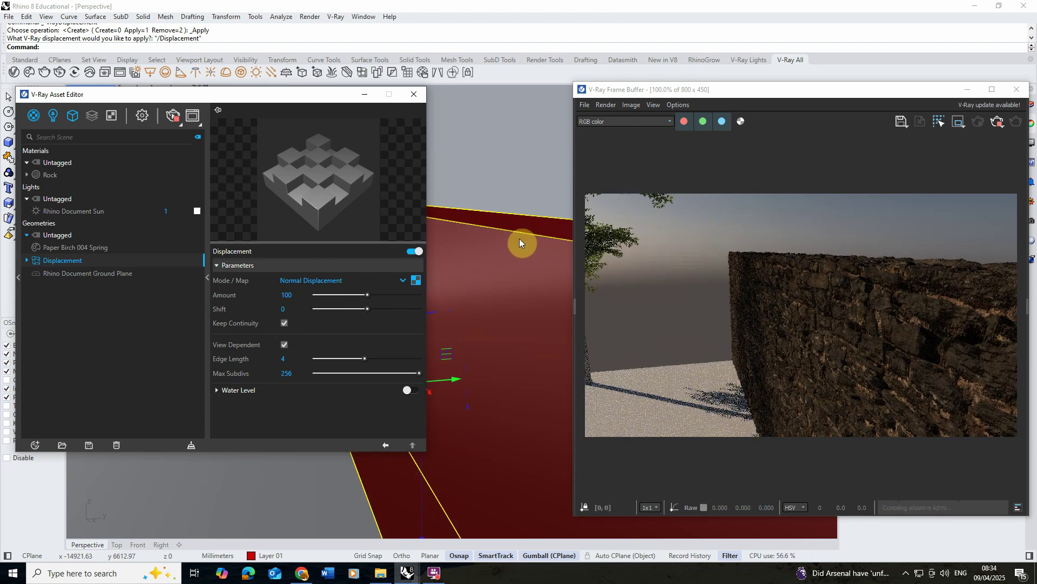
{"action": "right_click_drag", "start_coordinate": [522, 249], "coordinate": [512, 241]}
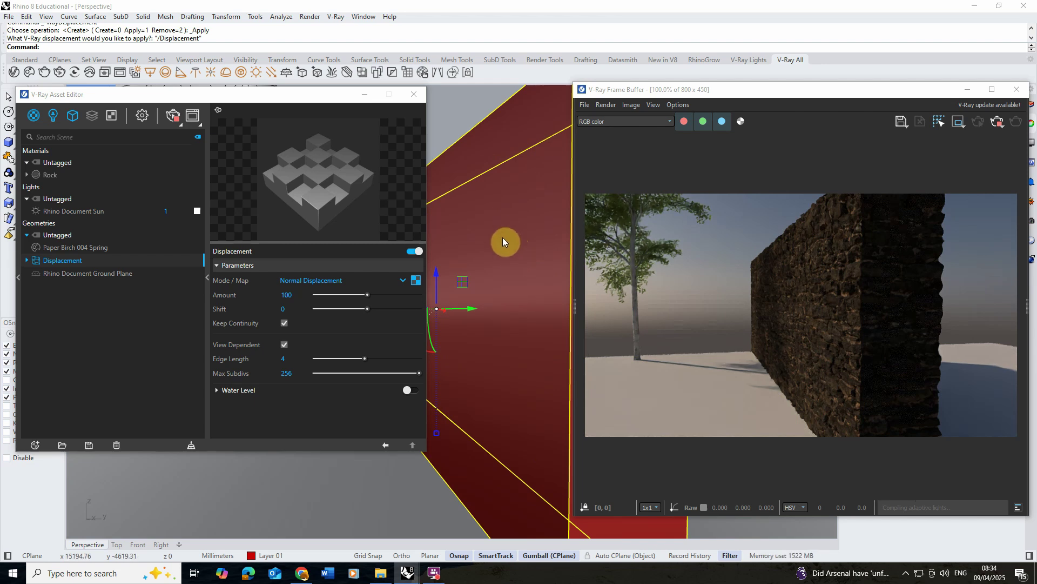
{"action": "right_click_drag", "start_coordinate": [515, 225], "coordinate": [489, 254]}
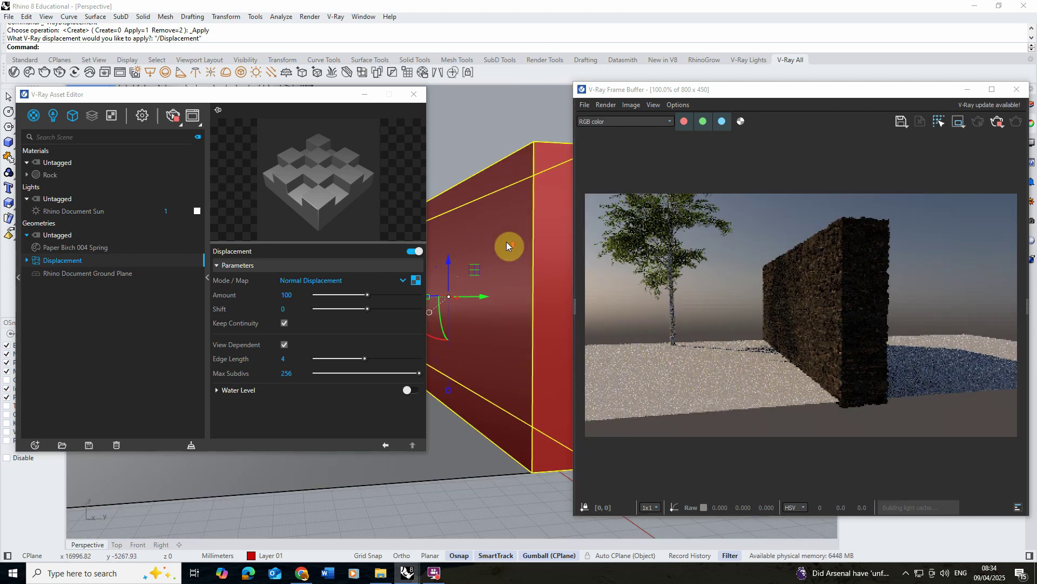
{"action": "scroll", "coordinate": [507, 246], "scroll_direction": "up", "scroll_amount": 2}
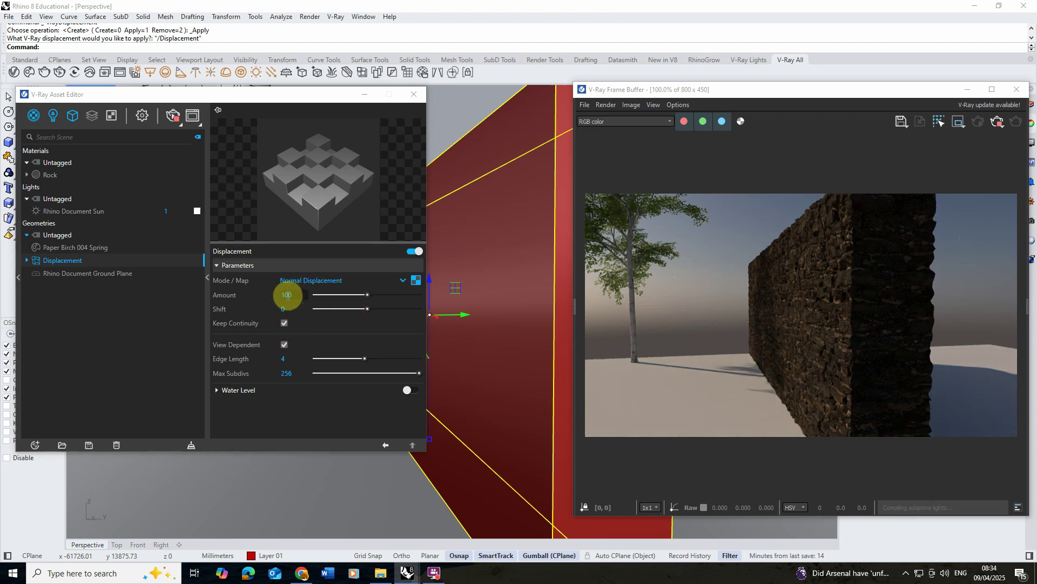
Step: Raise the displacement Amount from 100 to 150 and orbit to view the deeper relief
{"action": "left_click", "coordinate": [287, 295]}
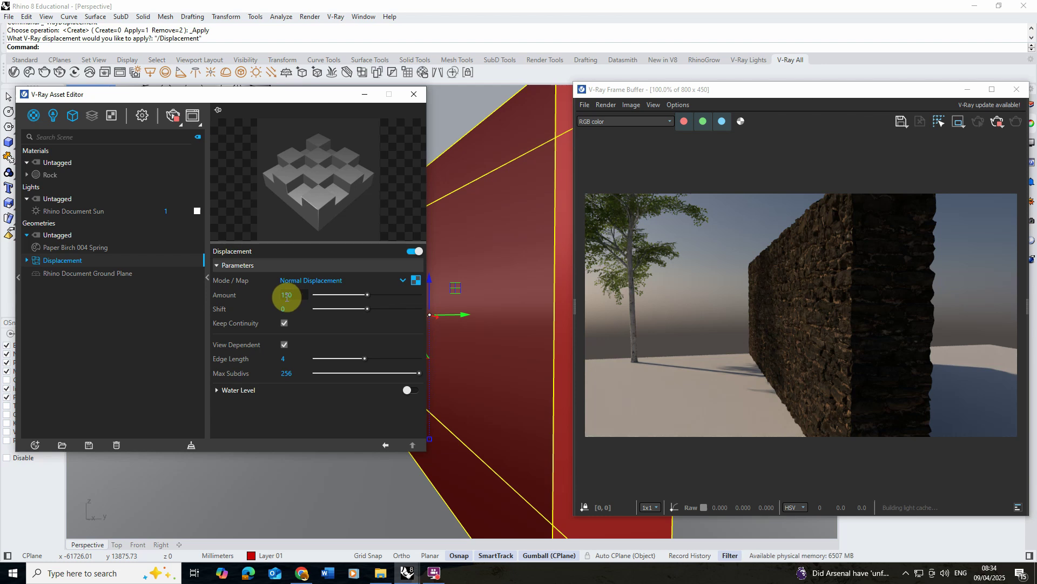
{"action": "key", "text": "Return"}
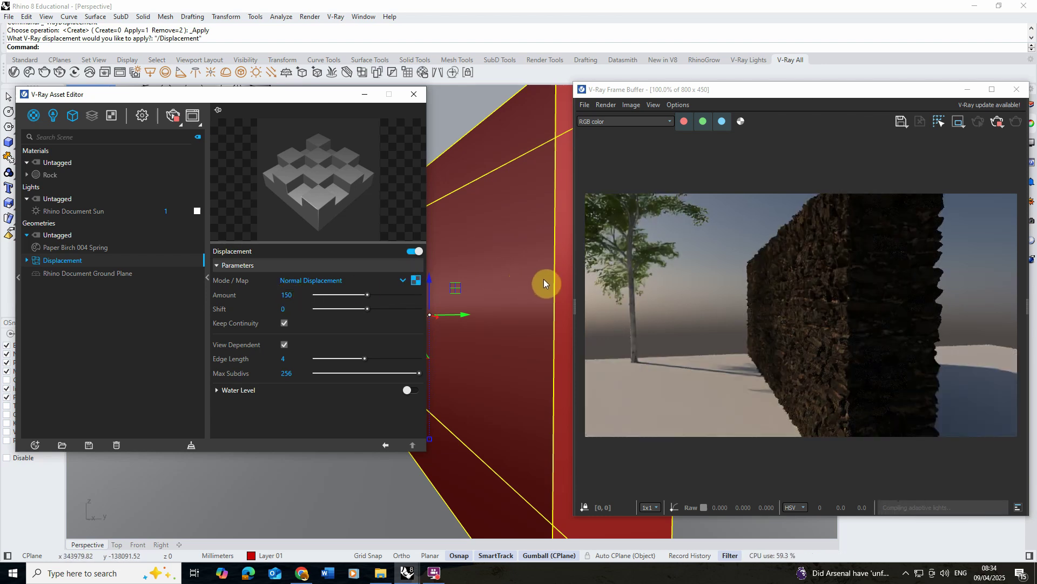
{"action": "scroll", "coordinate": [545, 278], "scroll_direction": "up", "scroll_amount": 5}
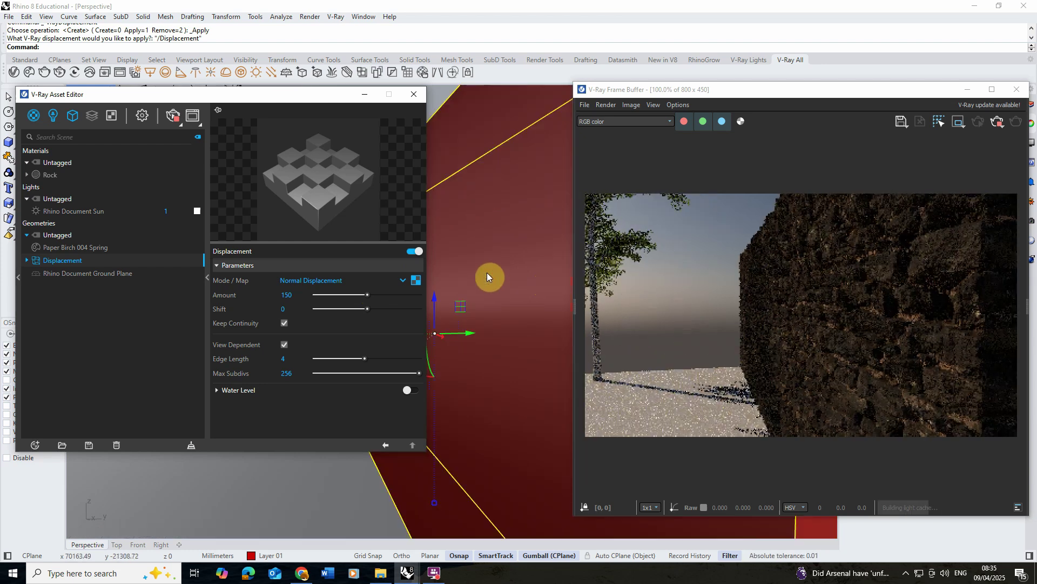
{"action": "right_click_drag", "start_coordinate": [541, 273], "coordinate": [469, 274]}
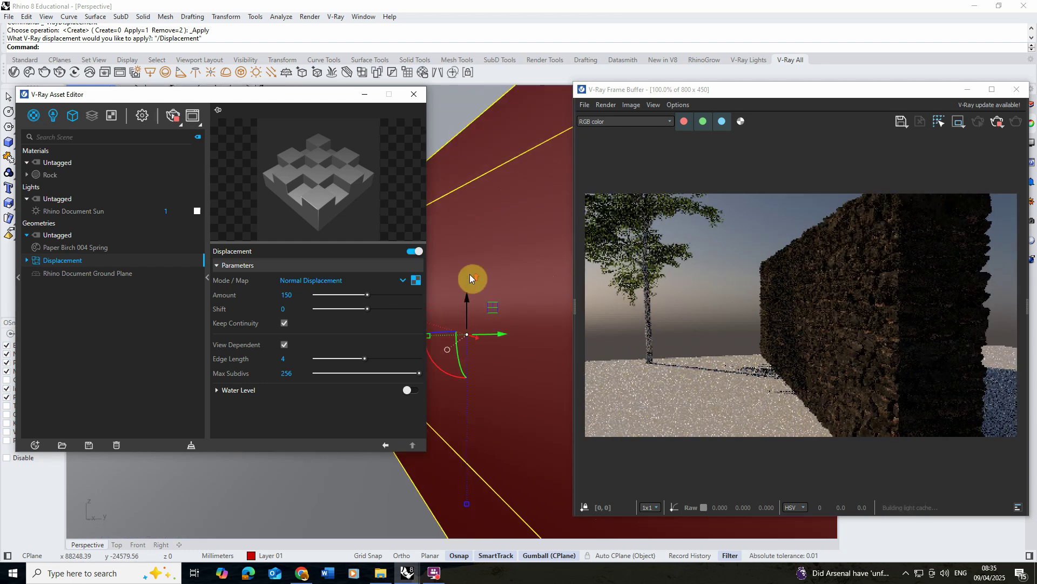
{"action": "right_click_drag", "start_coordinate": [472, 273], "coordinate": [475, 272]}
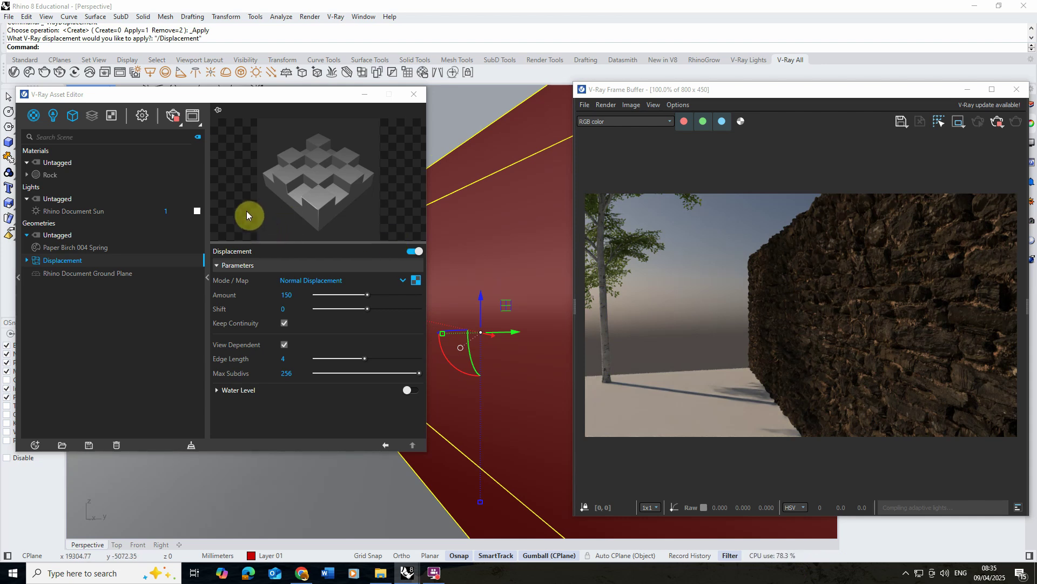
Step: Switch the Rock material's reflection Surface Control from Use Glossiness to Use Roughness
{"action": "left_click", "coordinate": [51, 174]}
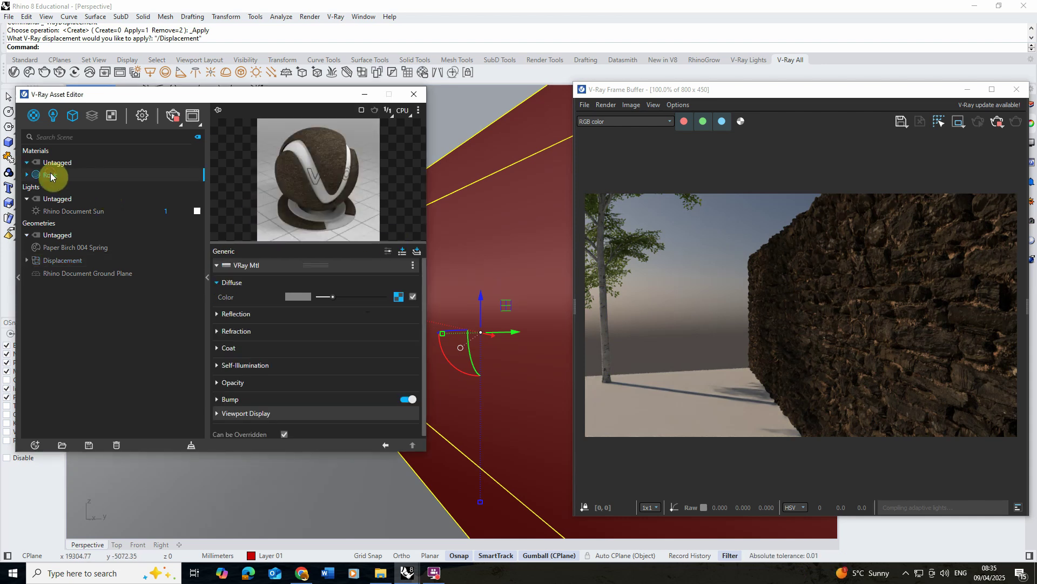
{"action": "left_click", "coordinate": [229, 313]}
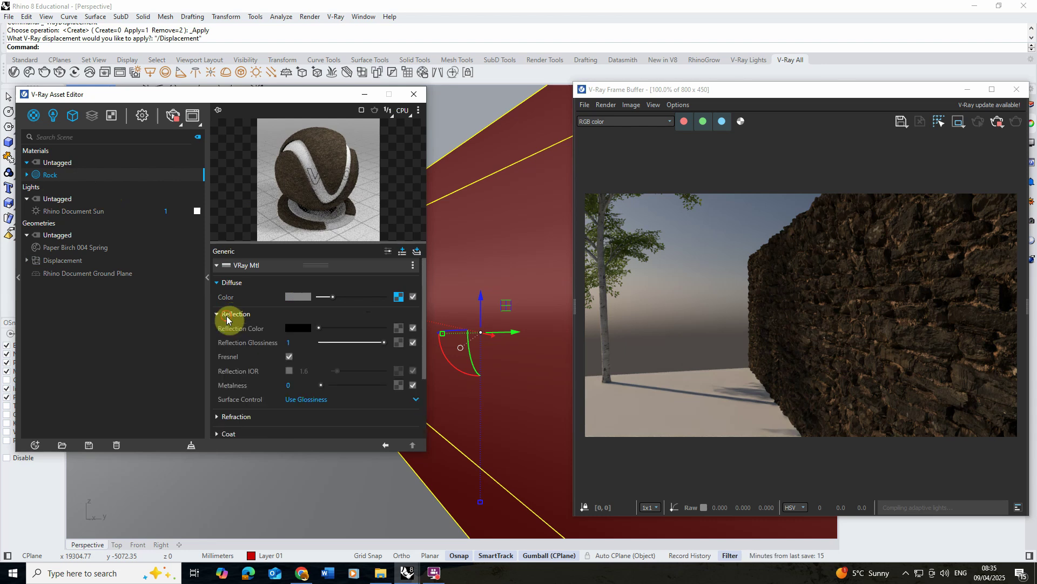
{"action": "left_click", "coordinate": [299, 397]}
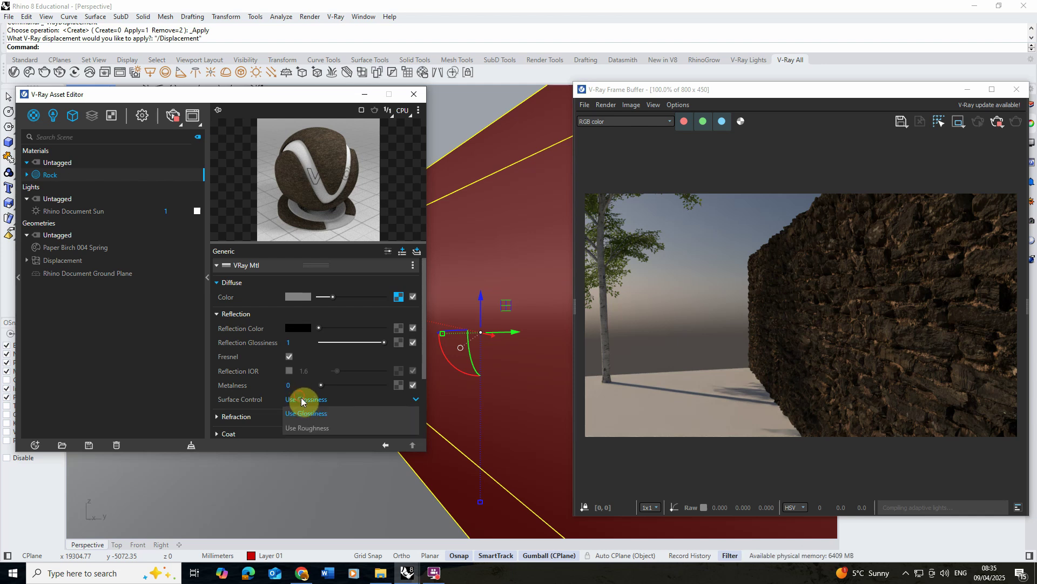
{"action": "left_click", "coordinate": [313, 426]}
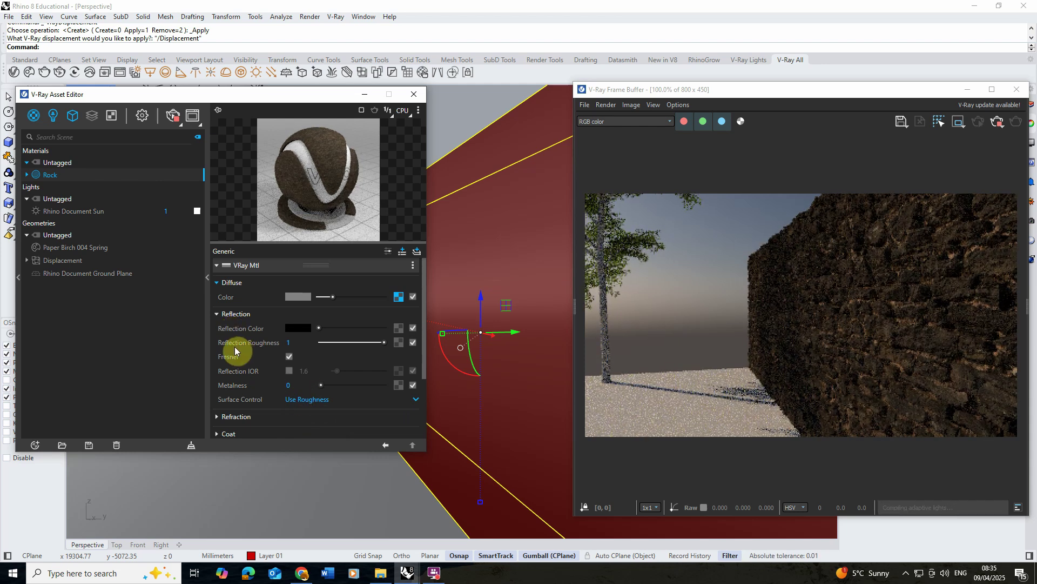
Step: Load the rabdentse_ruins_wall_rough_2k bitmap into Rock's Reflection Roughness texture slot
{"action": "left_click", "coordinate": [400, 342]}
{"action": "left_click", "coordinate": [362, 123]}
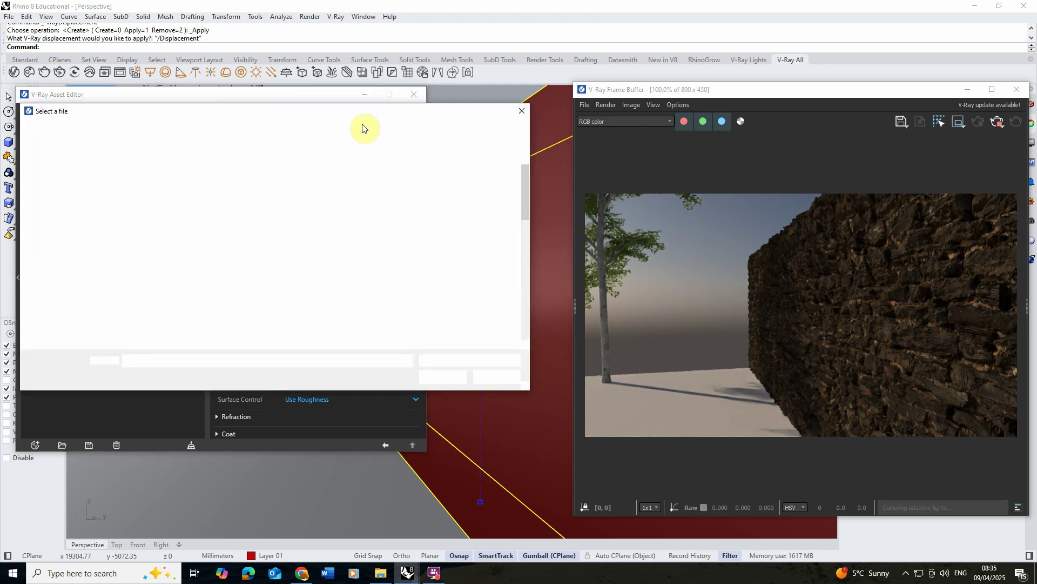
{"action": "scroll", "coordinate": [346, 236], "scroll_direction": "down", "scroll_amount": 5}
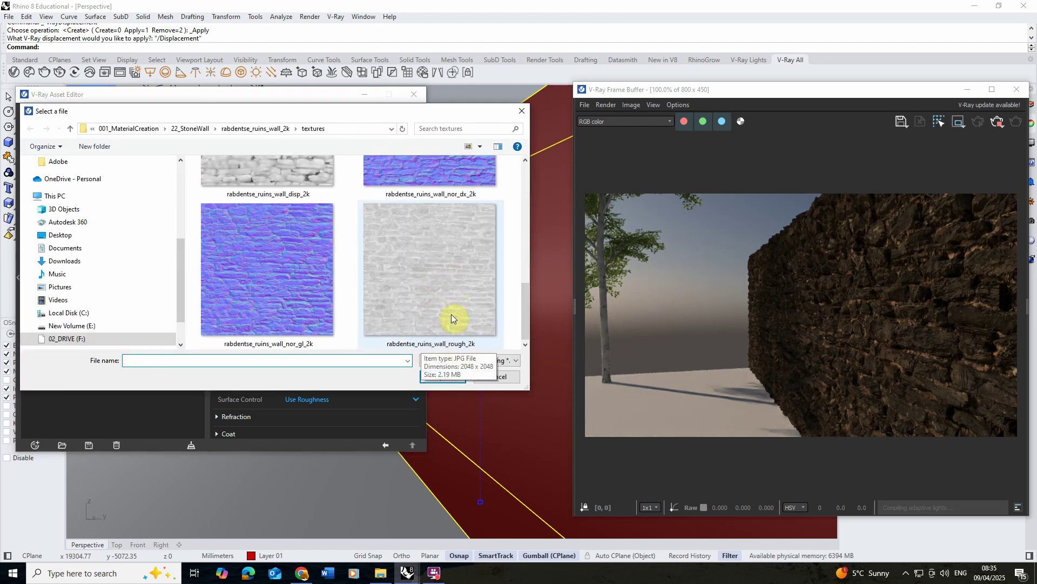
{"action": "left_click", "coordinate": [450, 287]}
{"action": "left_click", "coordinate": [447, 376]}
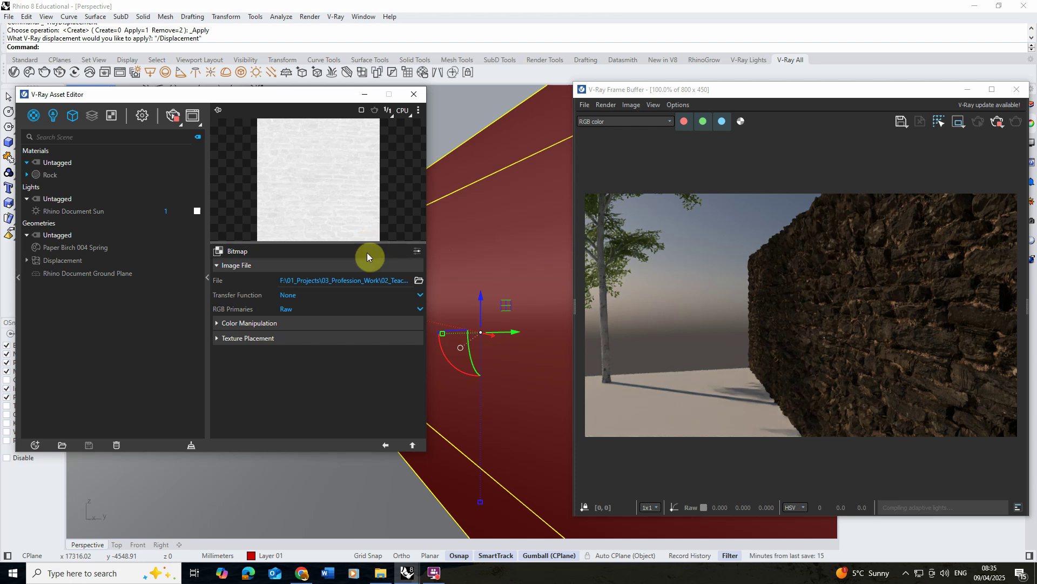
{"action": "left_click", "coordinate": [385, 445]}
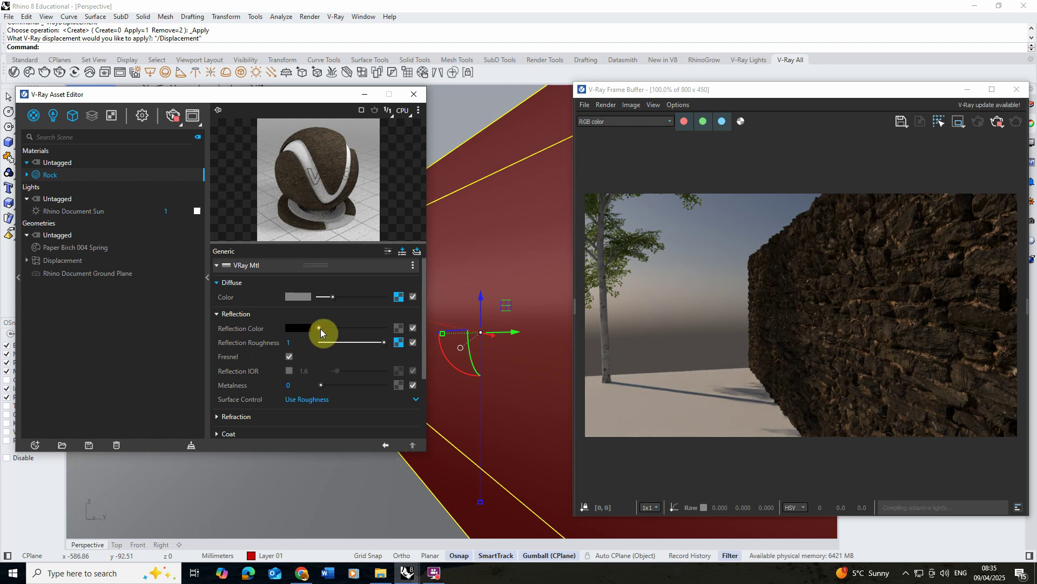
Step: Change Rock's Reflection Color from black to a mid grey for subtle highlights
{"action": "left_click_drag", "start_coordinate": [318, 328], "coordinate": [358, 328]}
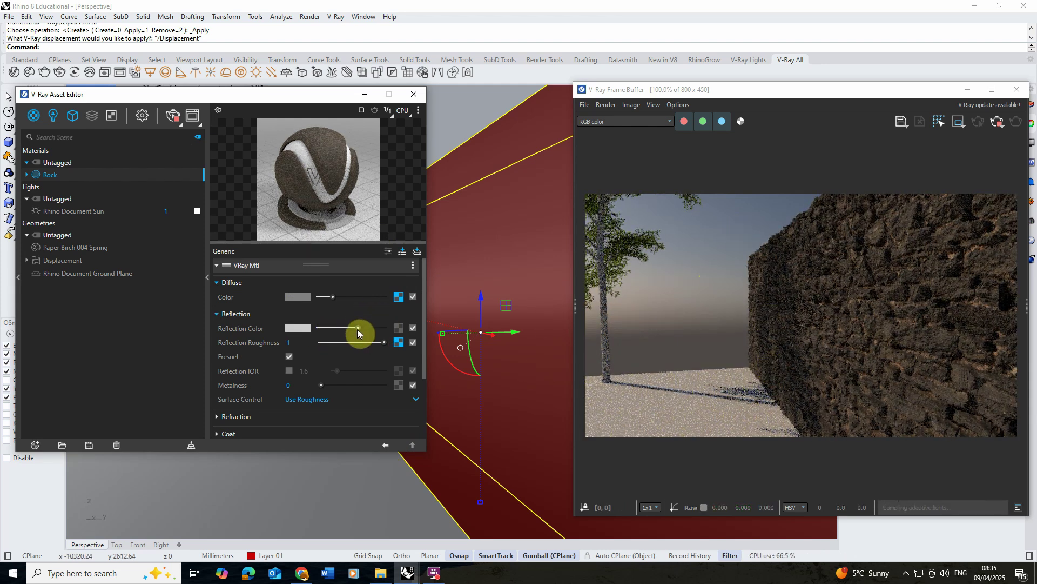
{"action": "left_click_drag", "start_coordinate": [358, 329], "coordinate": [382, 329]}
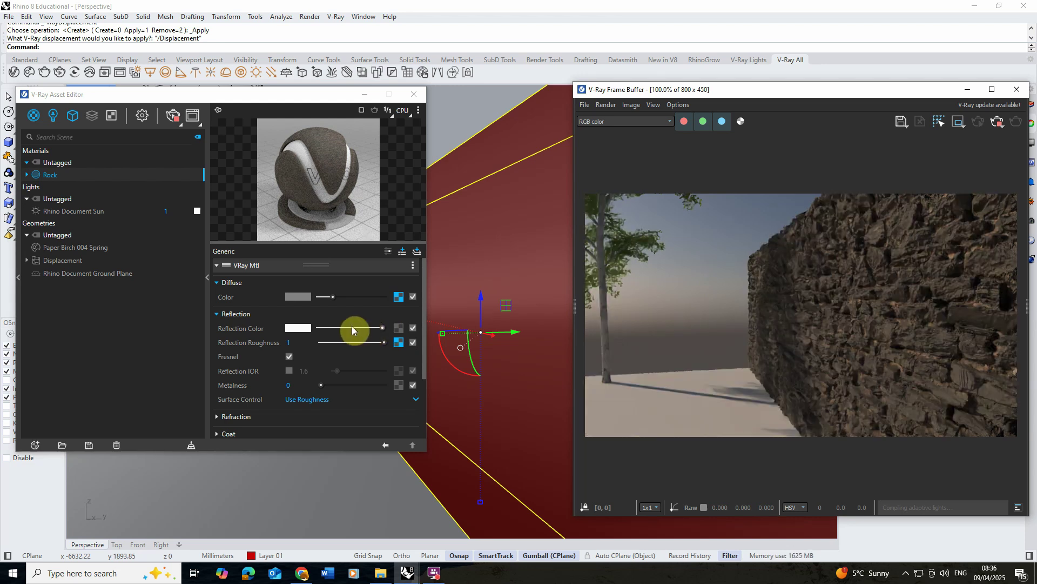
{"action": "left_click_drag", "start_coordinate": [325, 328], "coordinate": [329, 328]}
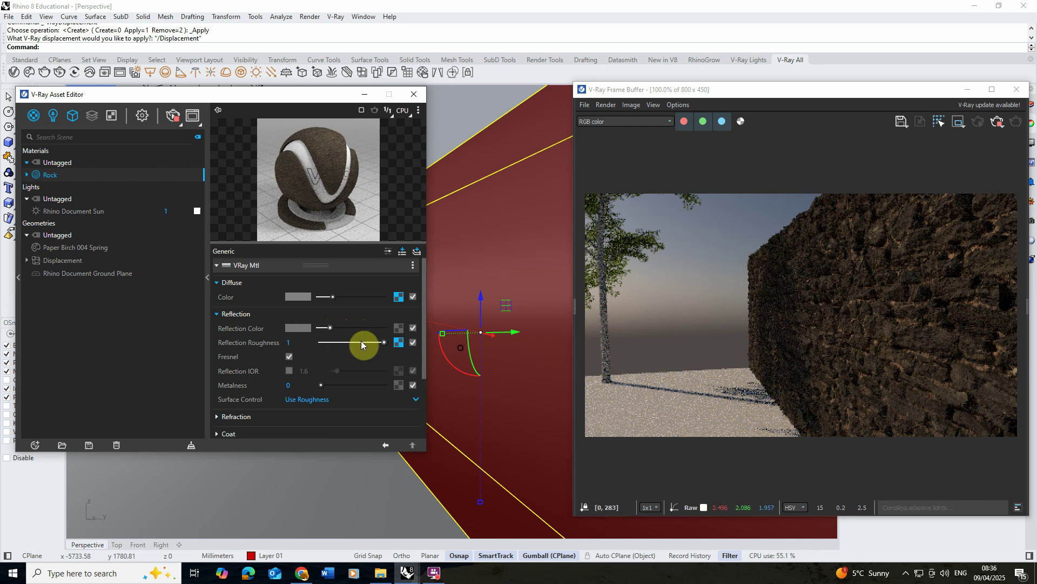
{"action": "left_click", "coordinate": [334, 328]}
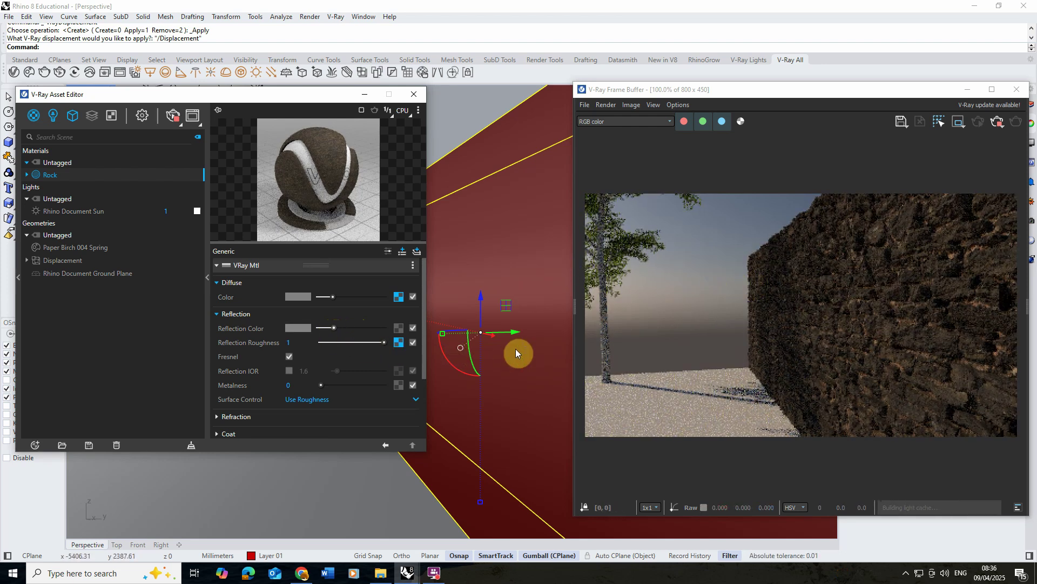
{"action": "right_click_drag", "start_coordinate": [515, 349], "coordinate": [505, 353]}
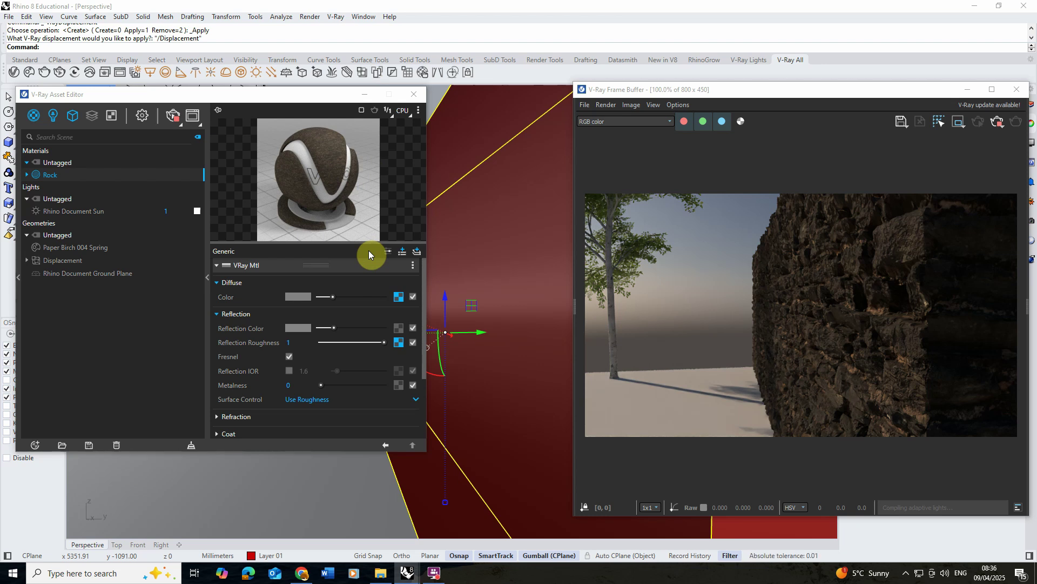
Step: Orbit to frame the wall's long displaced stone face beside the tree for the final render
{"action": "right_click_drag", "start_coordinate": [491, 291], "coordinate": [520, 301]}
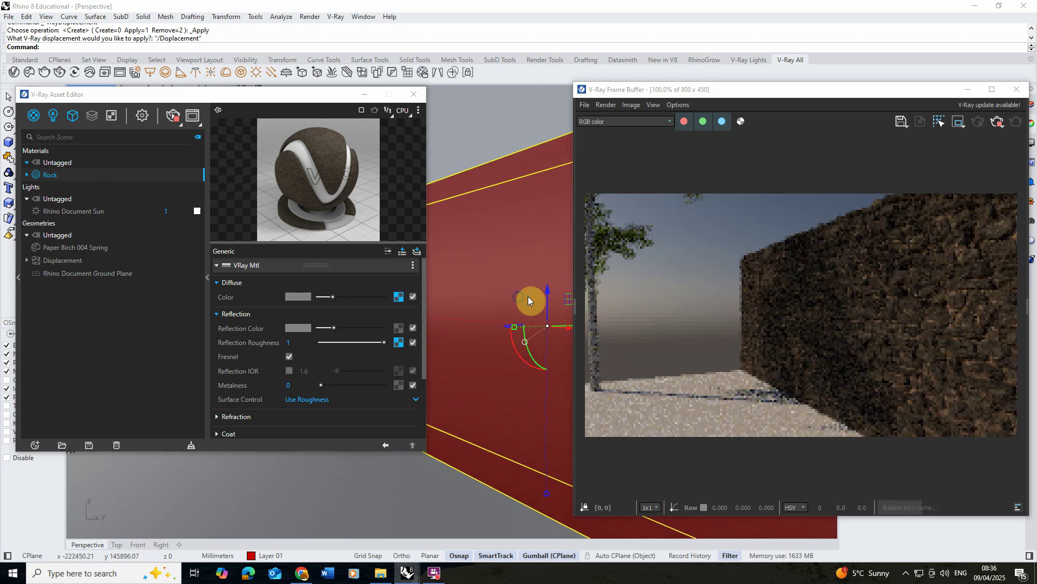